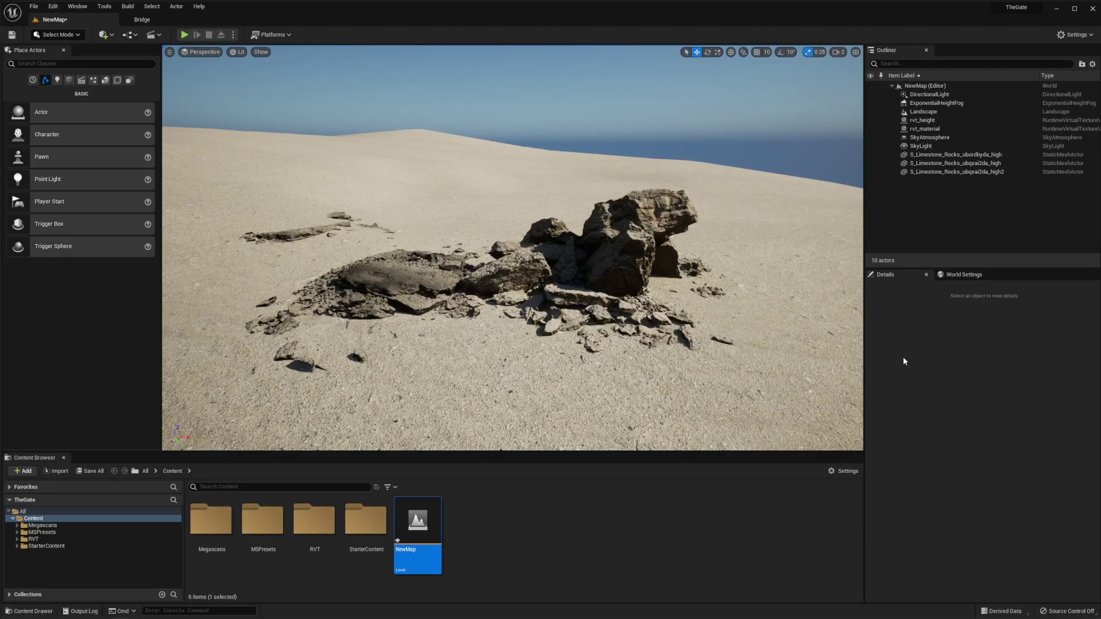
- Reframe the rock cluster and raise the viewport camera speed to 4
right_click_drag(744, 292, 729, 295)
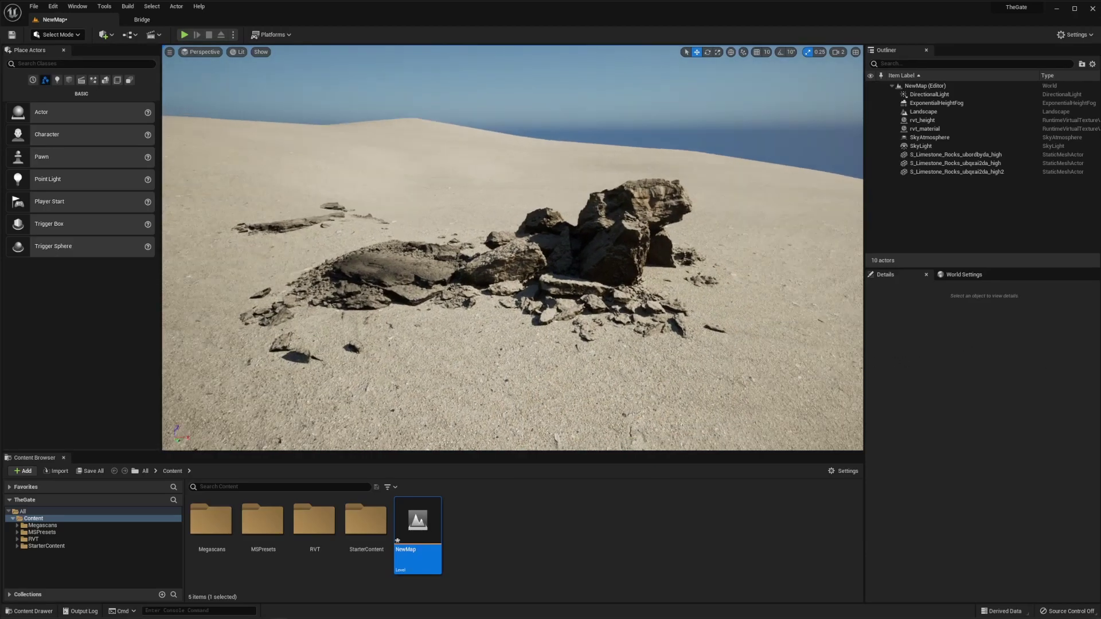
left_click(842, 52)
left_click_drag(871, 77, 866, 73)
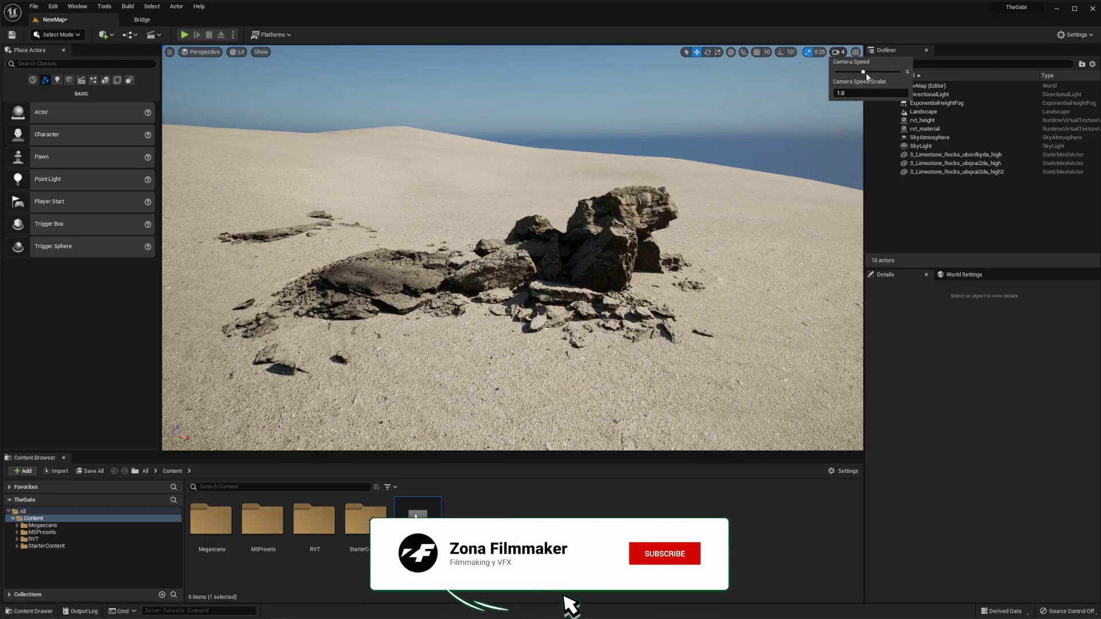
- Fly around the three limestone rocks, looking closely at the sand and dunes
mouse_move(744, 291)
right_mouse_down()
mouse_move(763, 292)
mouse_move(744, 291)
right_mouse_up()
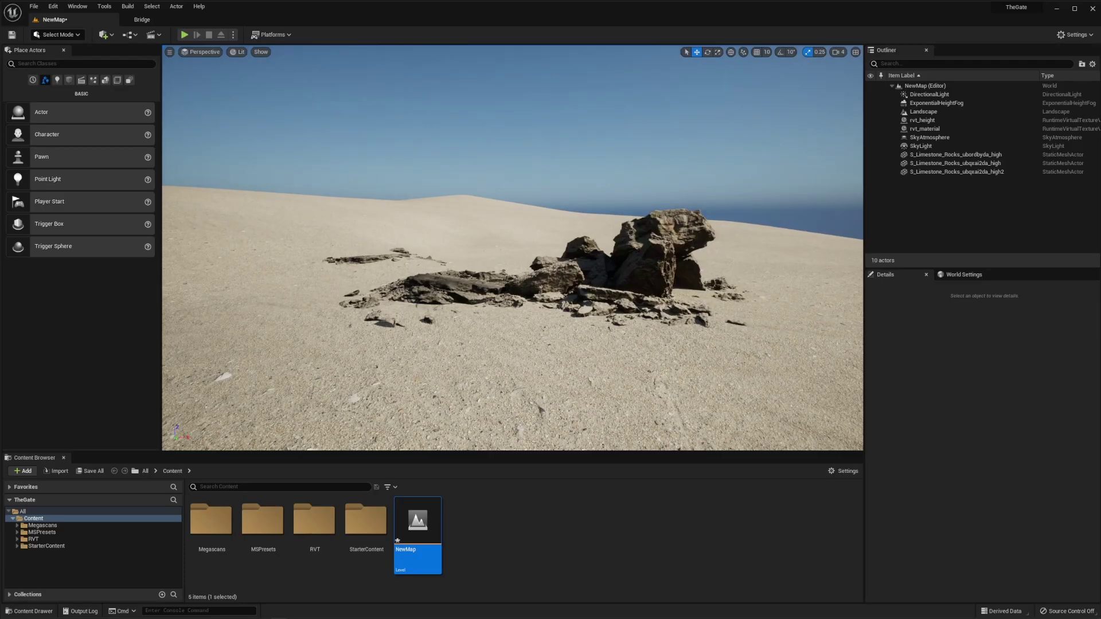
right_click_drag(743, 291, 743, 291)
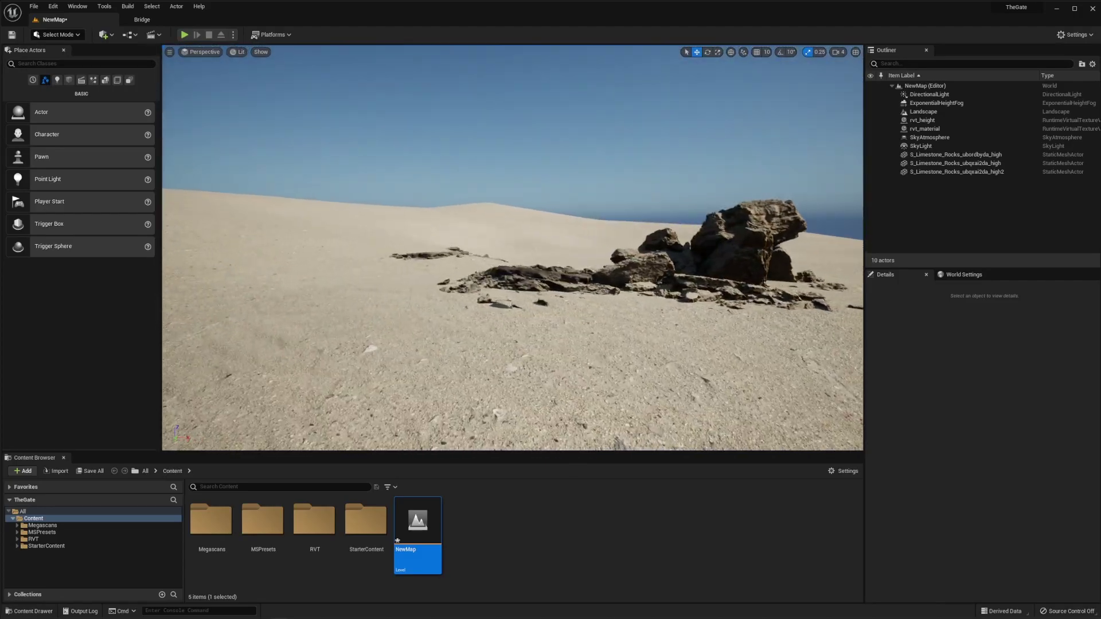
right_click_drag(663, 301, 663, 301)
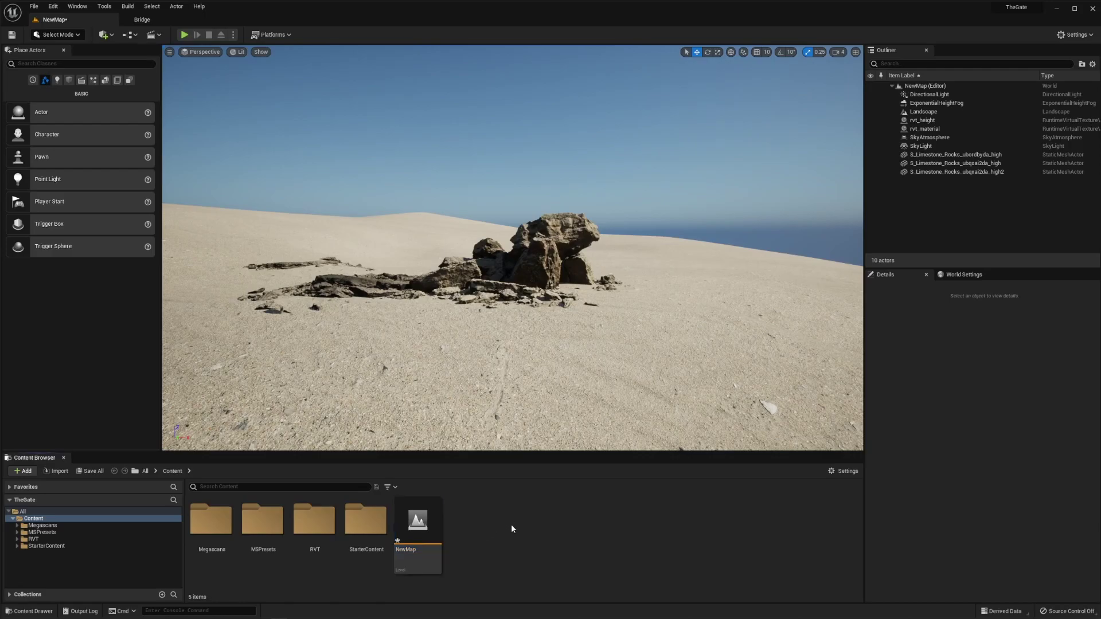
- Open the mat_arena material from the RVT/M_Landscape folder
double_click(314, 529)
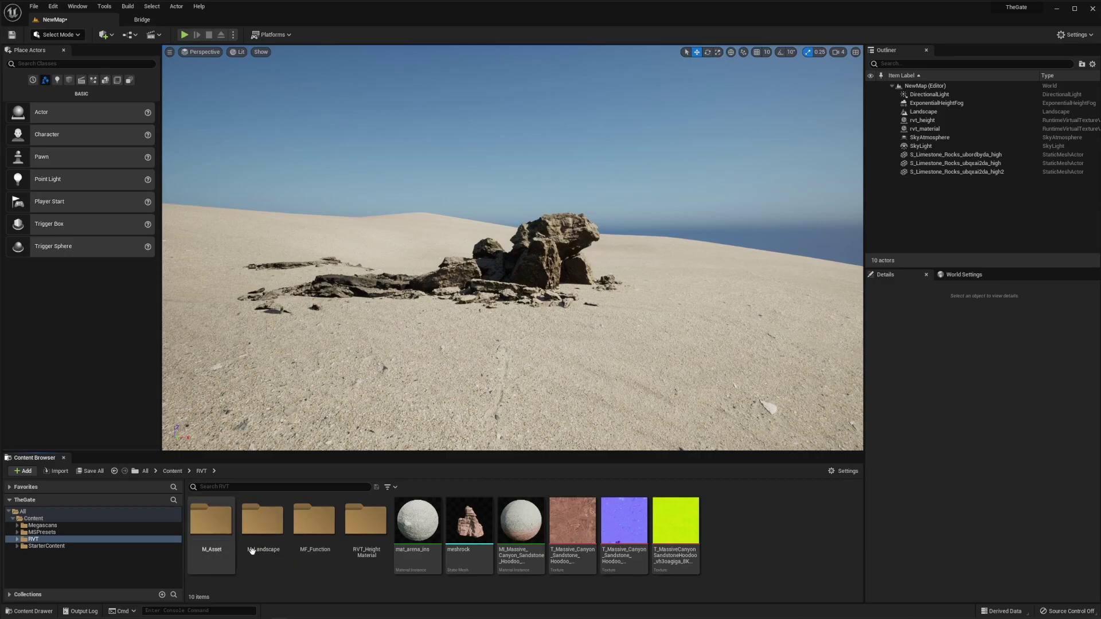
double_click(265, 533)
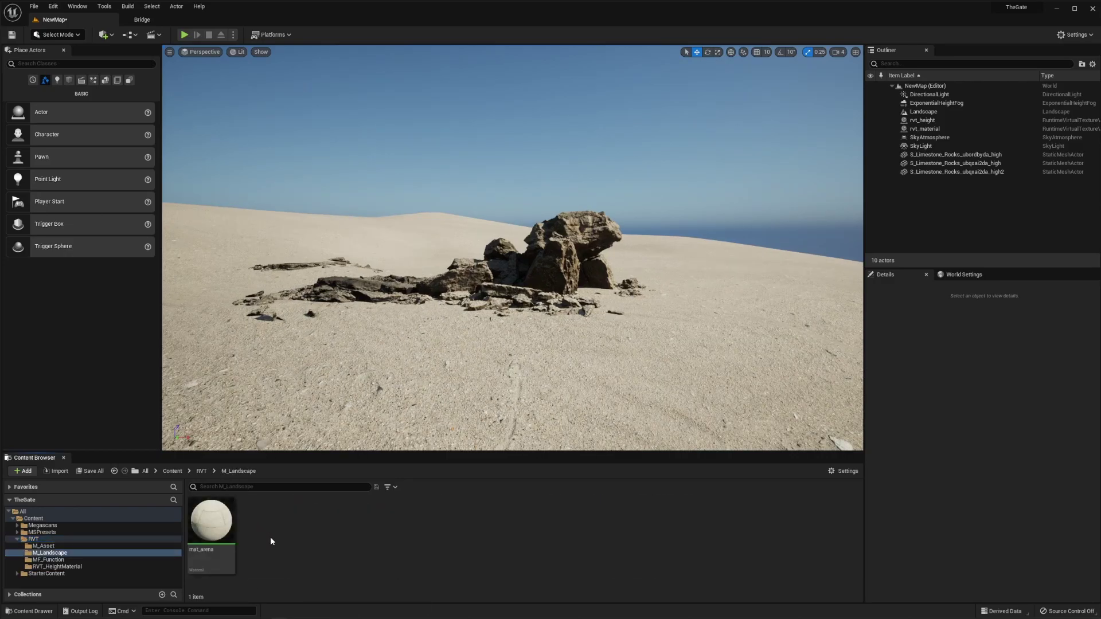
double_click(212, 528)
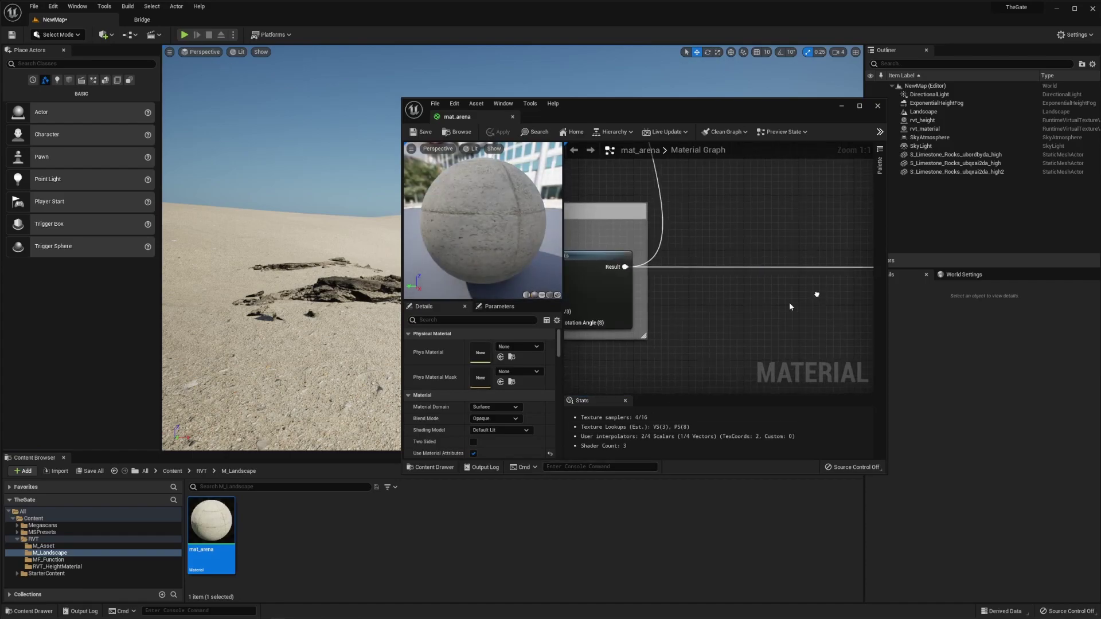
- Inspect mat_arena's Textures group and virtual texture output nodes, then return to the RVT folder
scroll(769, 318, "down", 4)
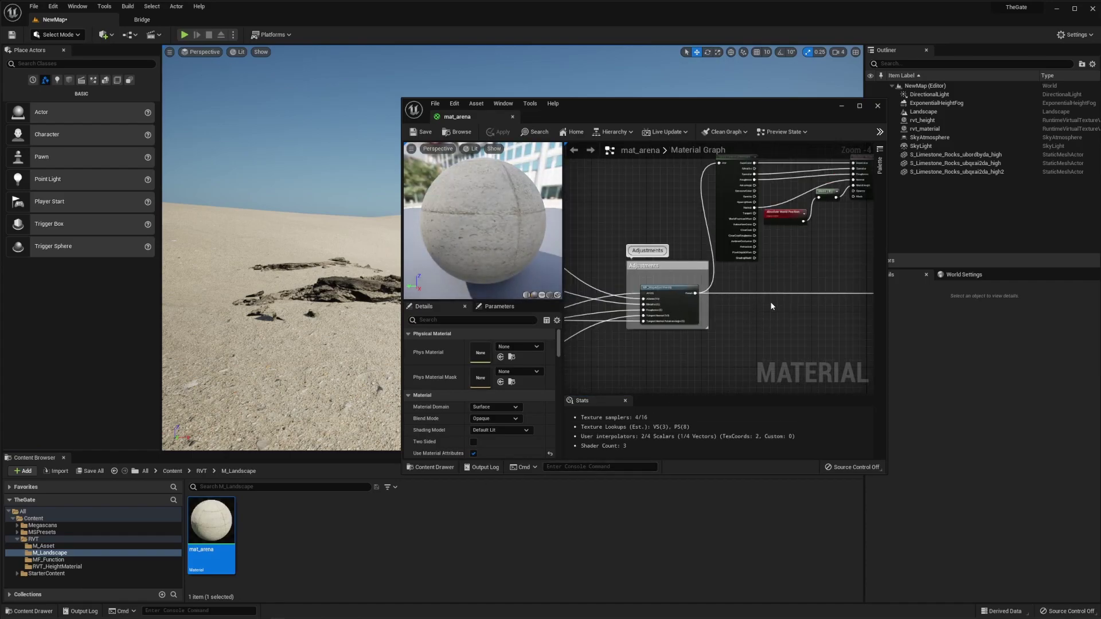
scroll(672, 310, "down", 1)
right_click_drag(673, 310, 714, 326)
right_click_drag(860, 228, 711, 298)
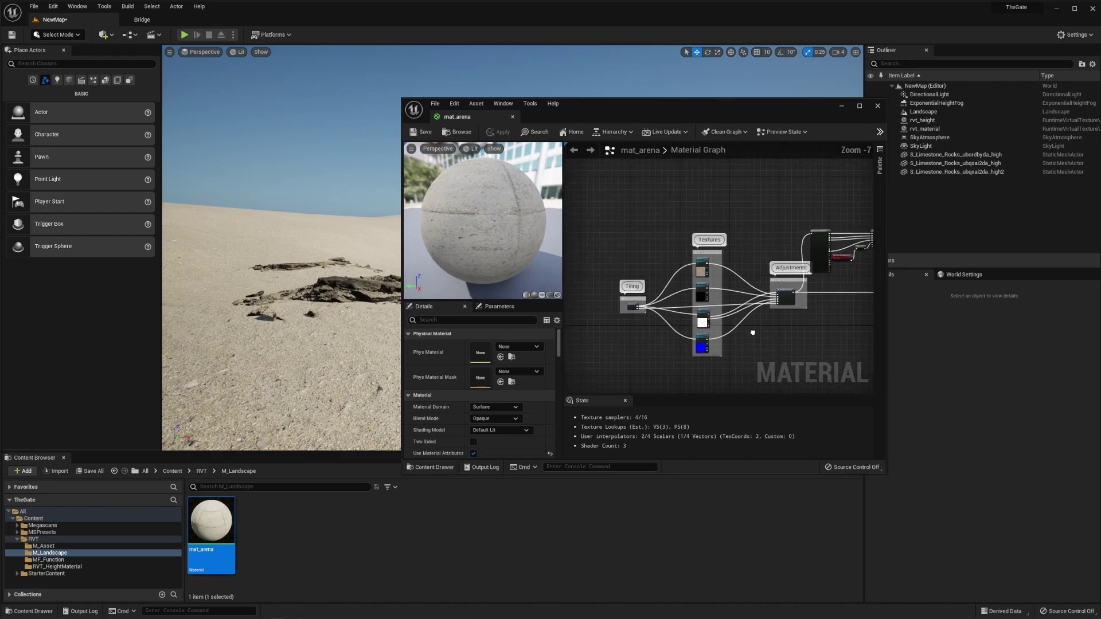
scroll(727, 296, "up", 2)
right_click_drag(669, 367, 738, 351)
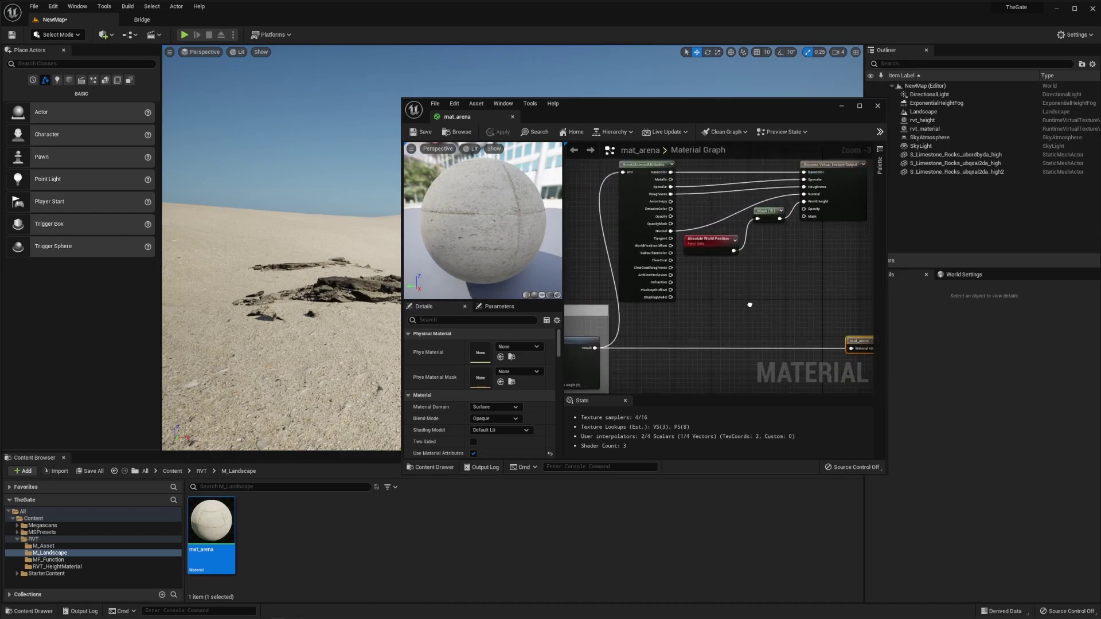
left_click(201, 471)
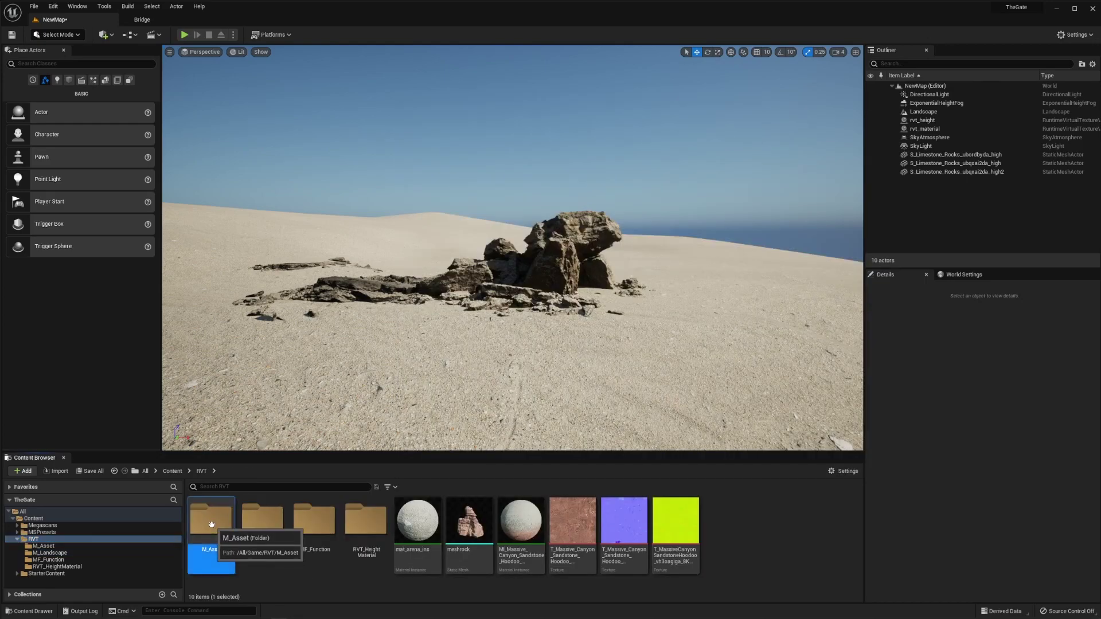
- Open meshrockmat from M_Asset and view its blend node, output and Adjustments group
double_click(211, 525)
double_click(212, 523)
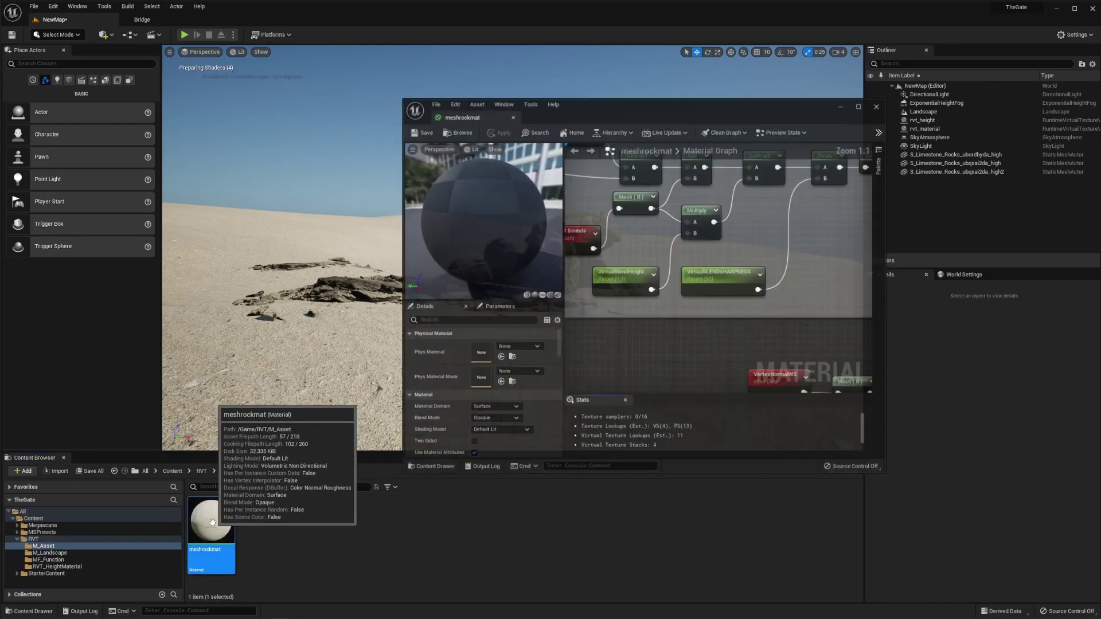
right_click_drag(674, 343, 820, 316)
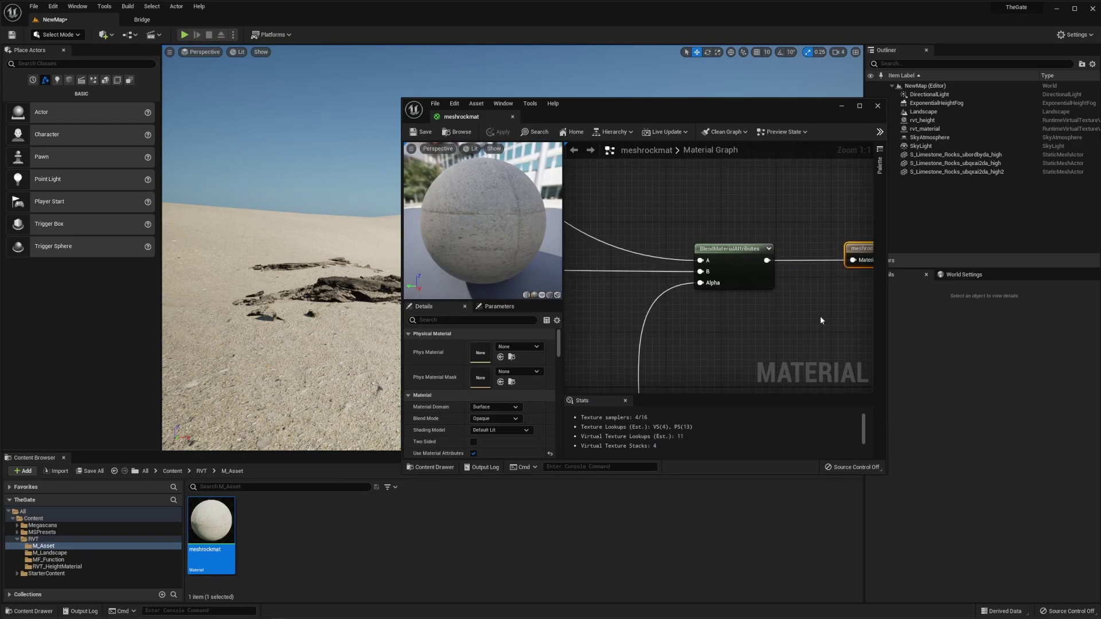
scroll(797, 316, "down", 8)
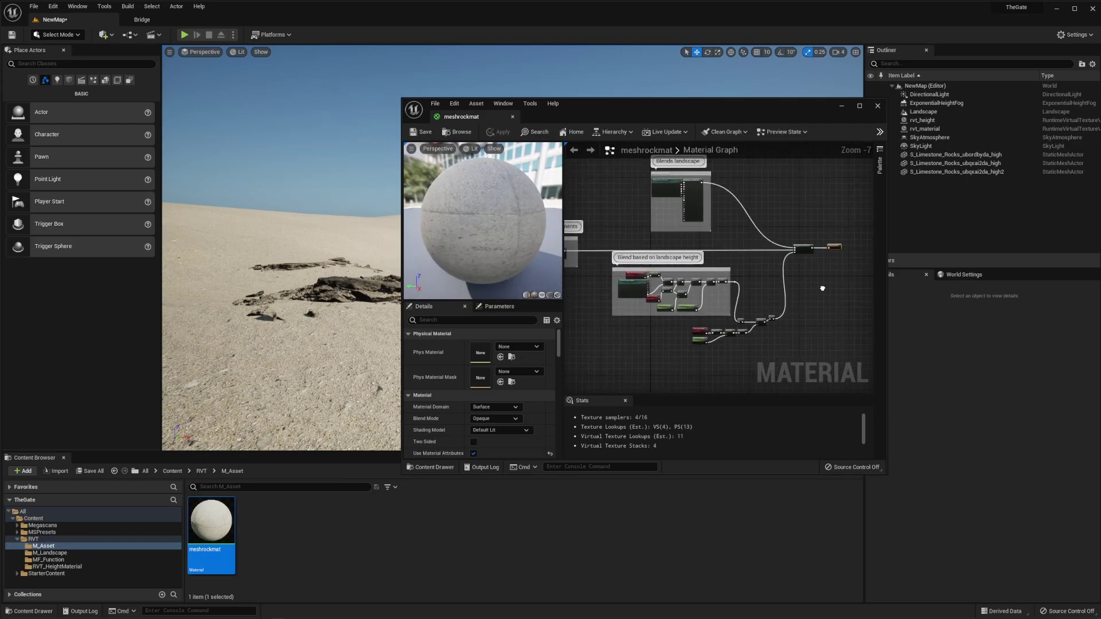
right_click_drag(822, 288, 880, 296)
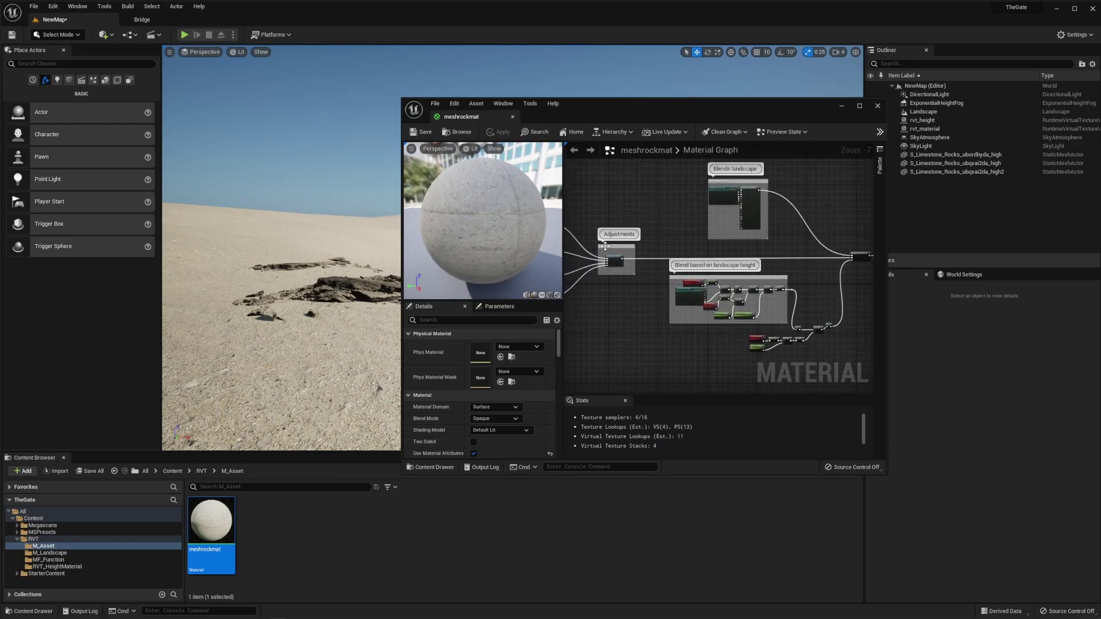
- Examine meshrockmat's landscape-height blend nodes, then close its material editor
scroll(605, 245, "up", 2)
scroll(620, 302, "down", 2)
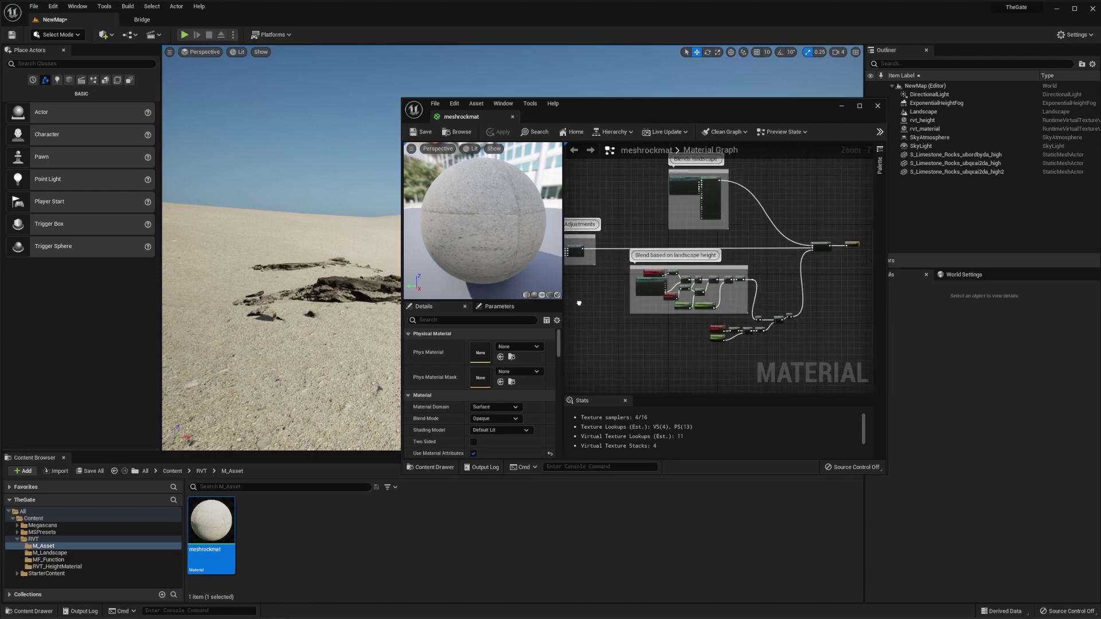
scroll(722, 274, "up", 2)
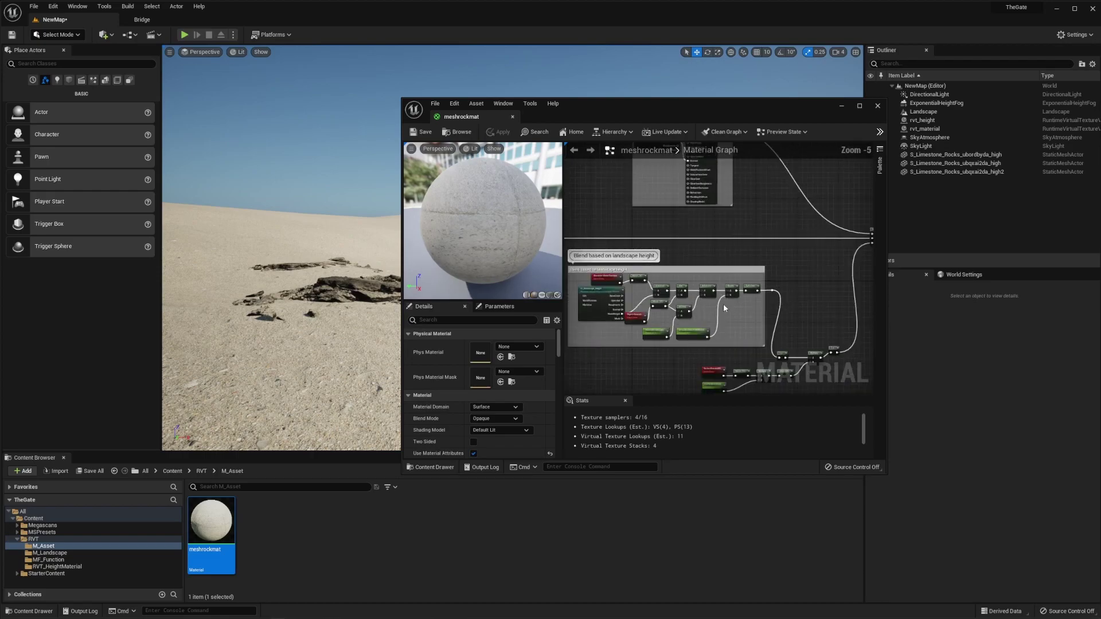
mouse_move(724, 304)
right_mouse_down()
mouse_move(761, 301)
mouse_move(707, 365)
right_mouse_up()
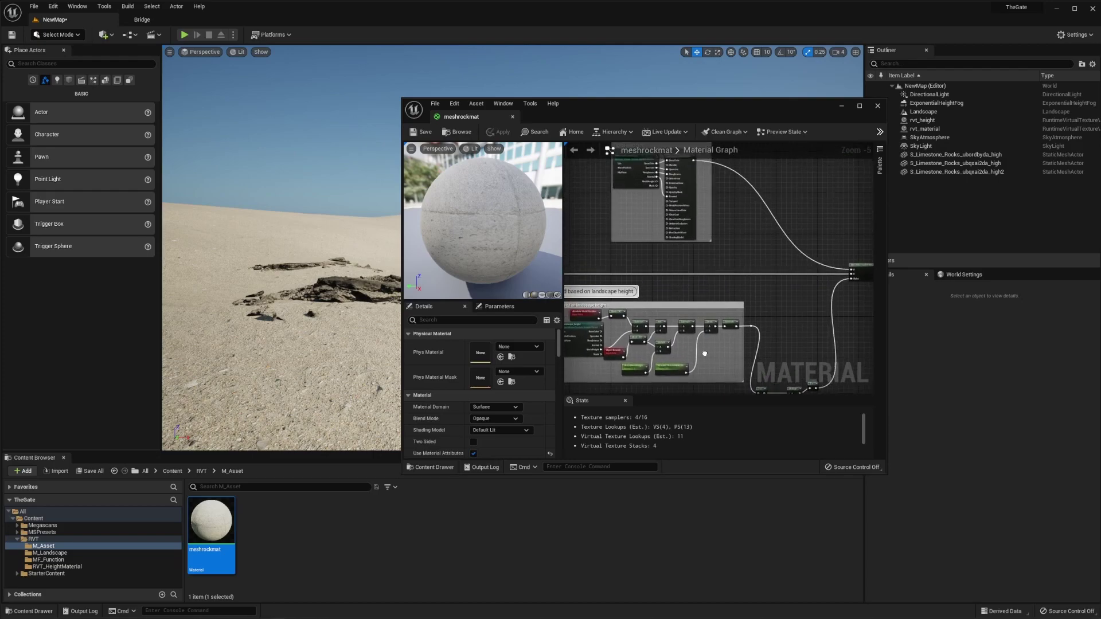
mouse_move(746, 270)
right_mouse_down()
mouse_move(754, 302)
mouse_move(701, 213)
right_mouse_up()
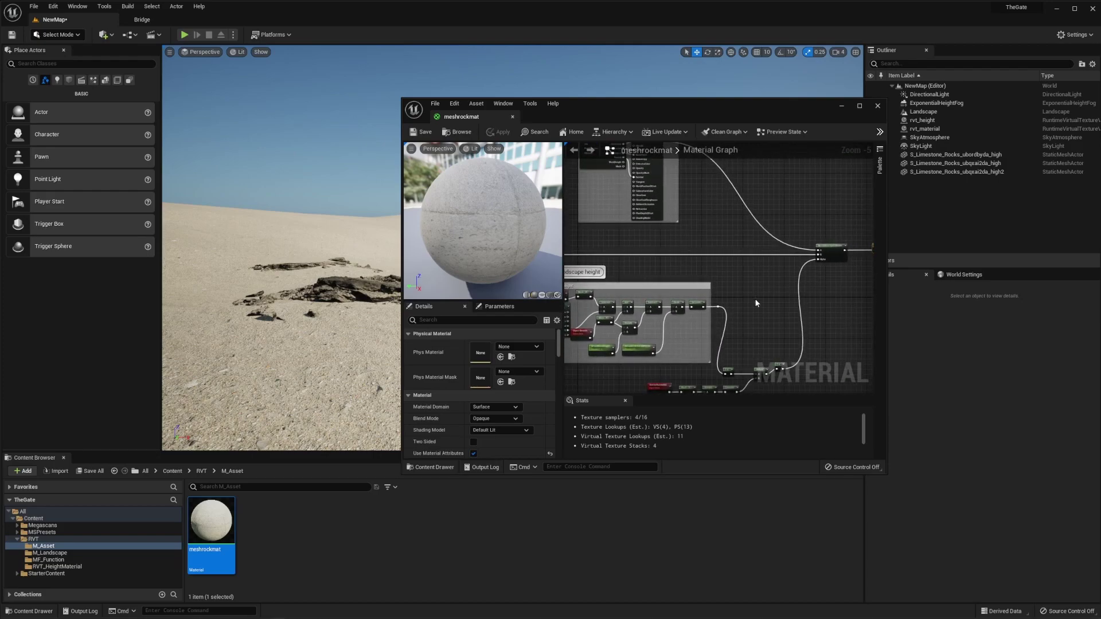
left_click(512, 117)
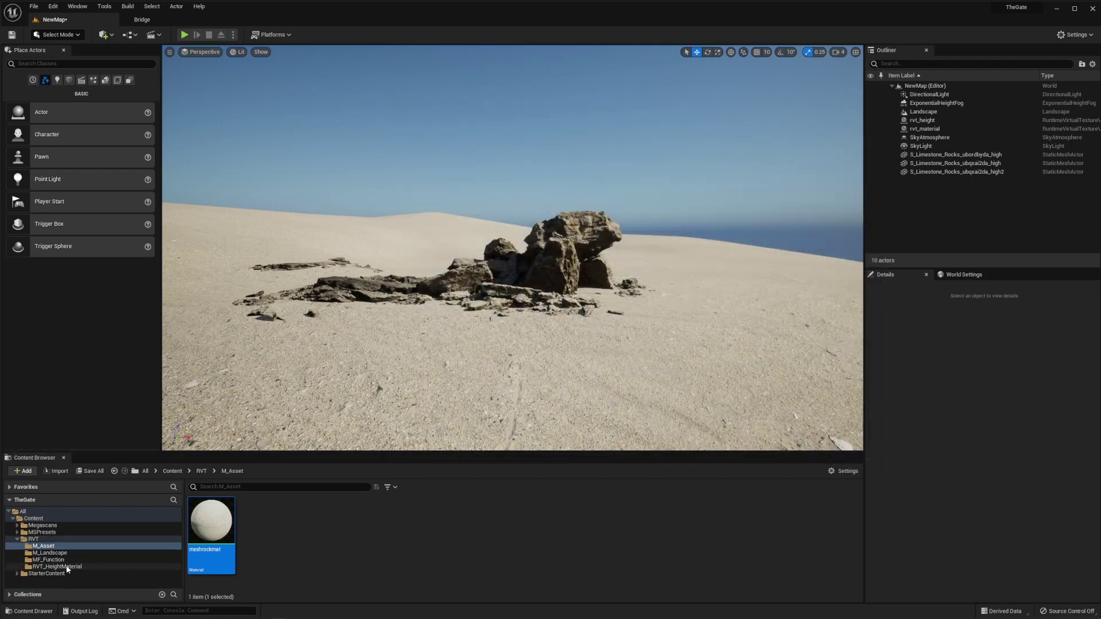
- Place the Megascans Japanese Park stone stairs mesh in the level, orbit it, and select its material instance
left_click(17, 540)
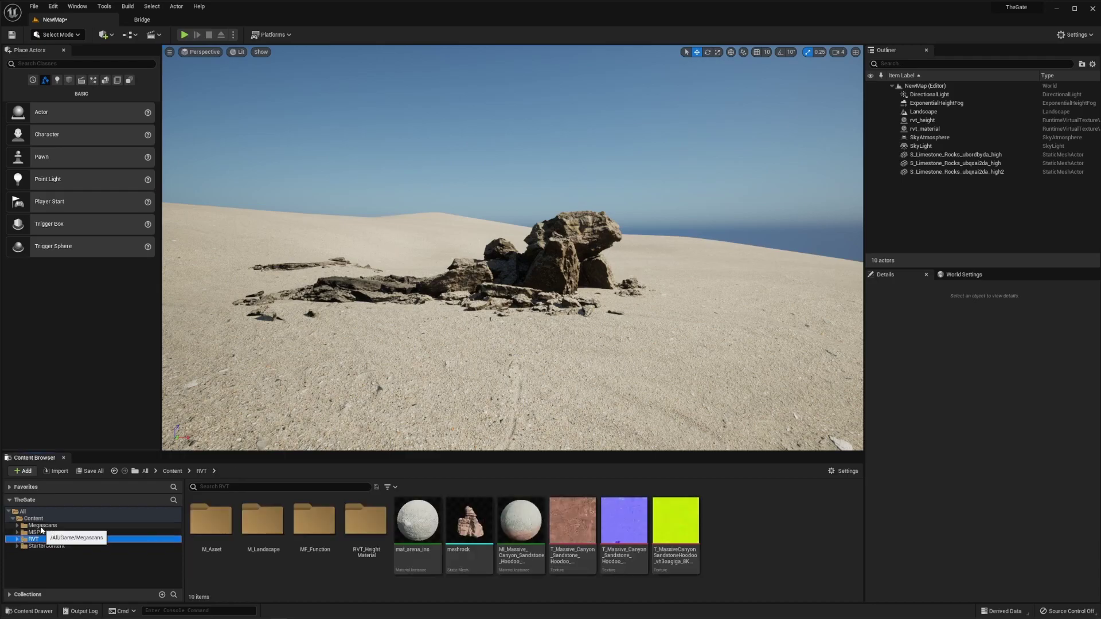
key("alt+Left")
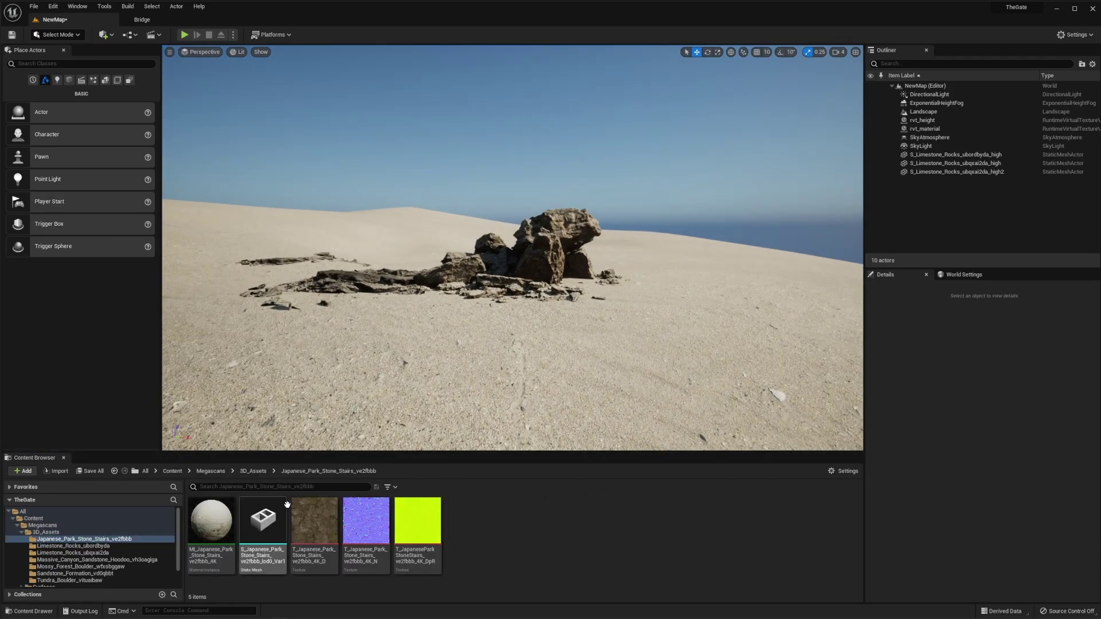
left_click_drag(285, 520, 482, 325)
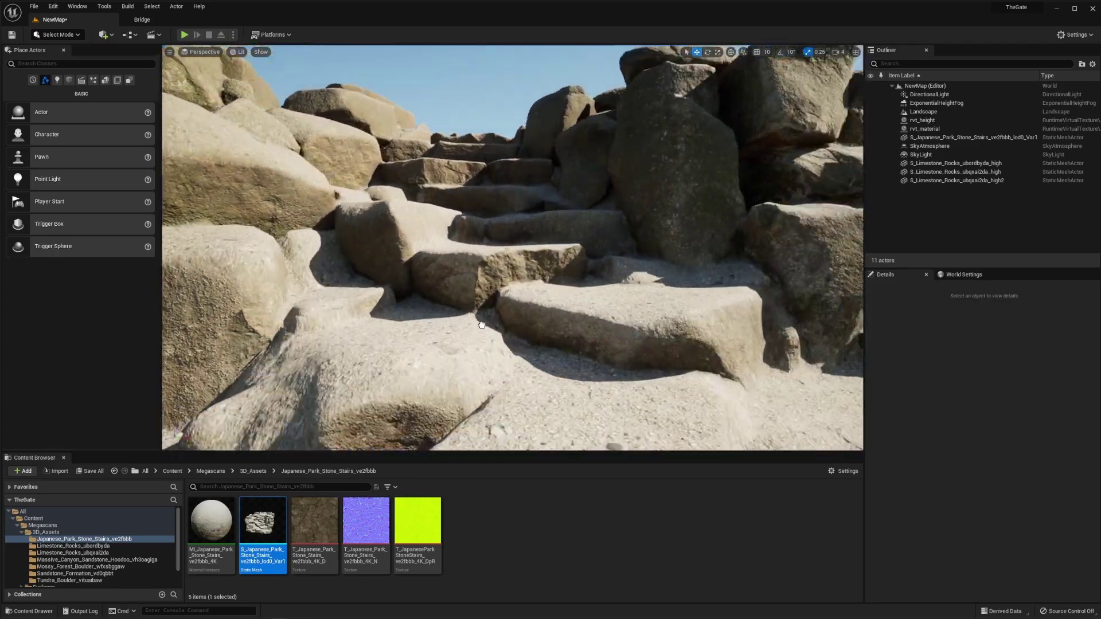
right_click_drag(482, 325, 449, 335)
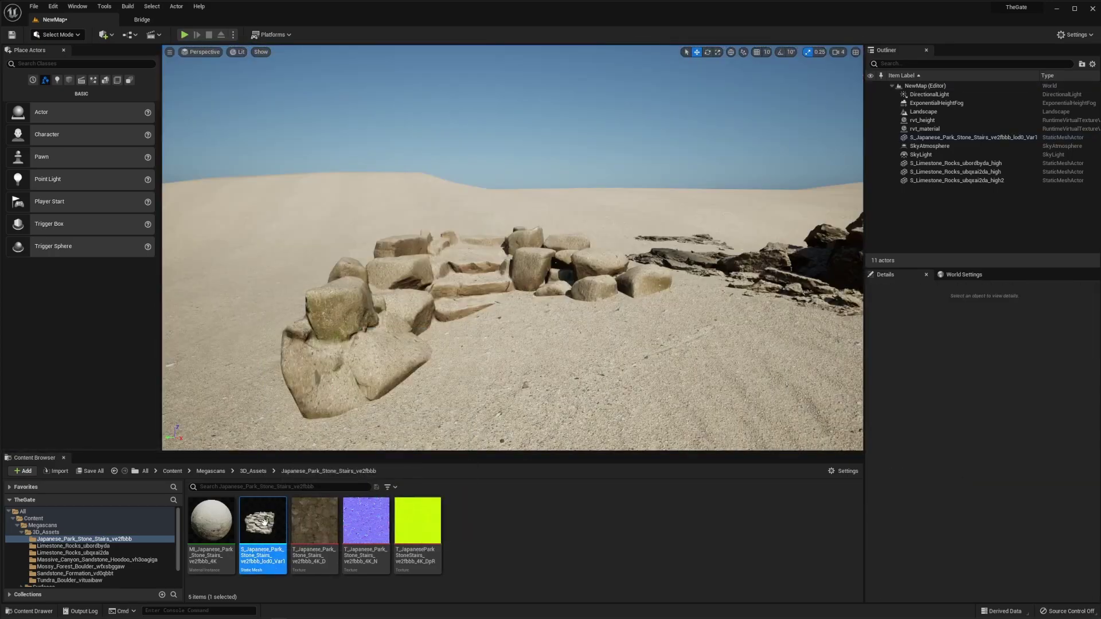
left_click(213, 522)
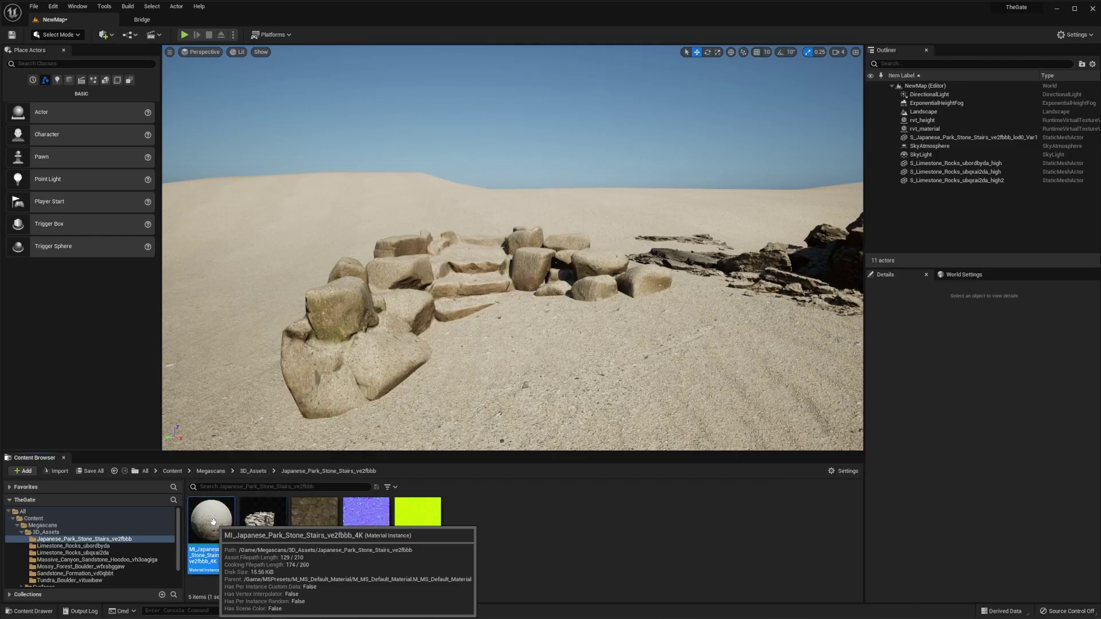
- Set the stairs instance's blend sharpness to ~22.5, blend height ~1.04, vertical contrast ~0.84
double_click(213, 522)
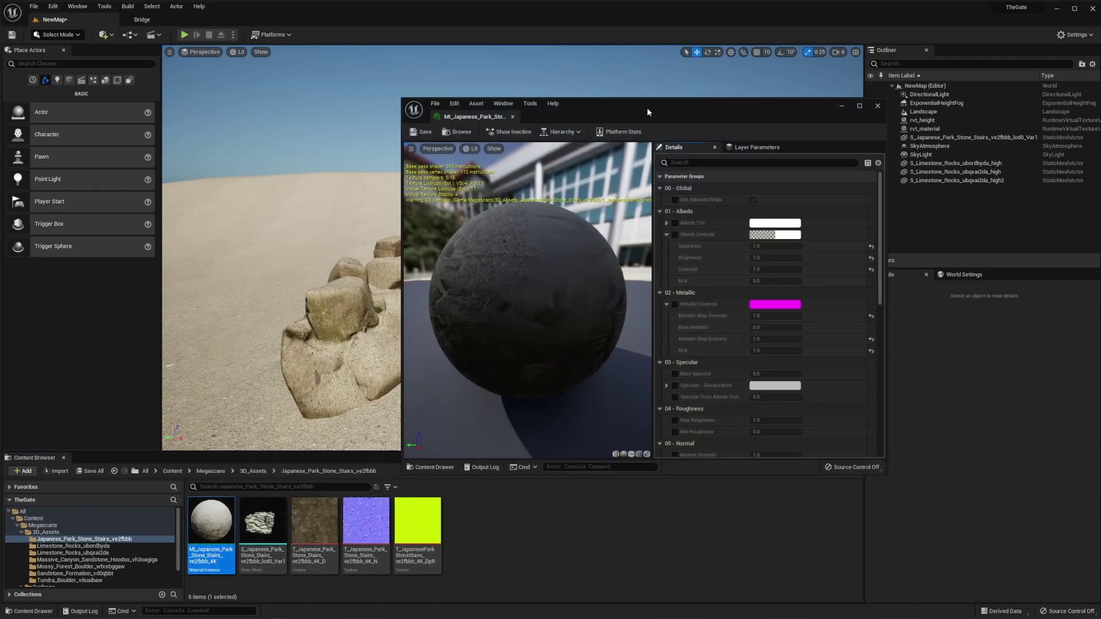
left_click_drag(647, 112, 810, 67)
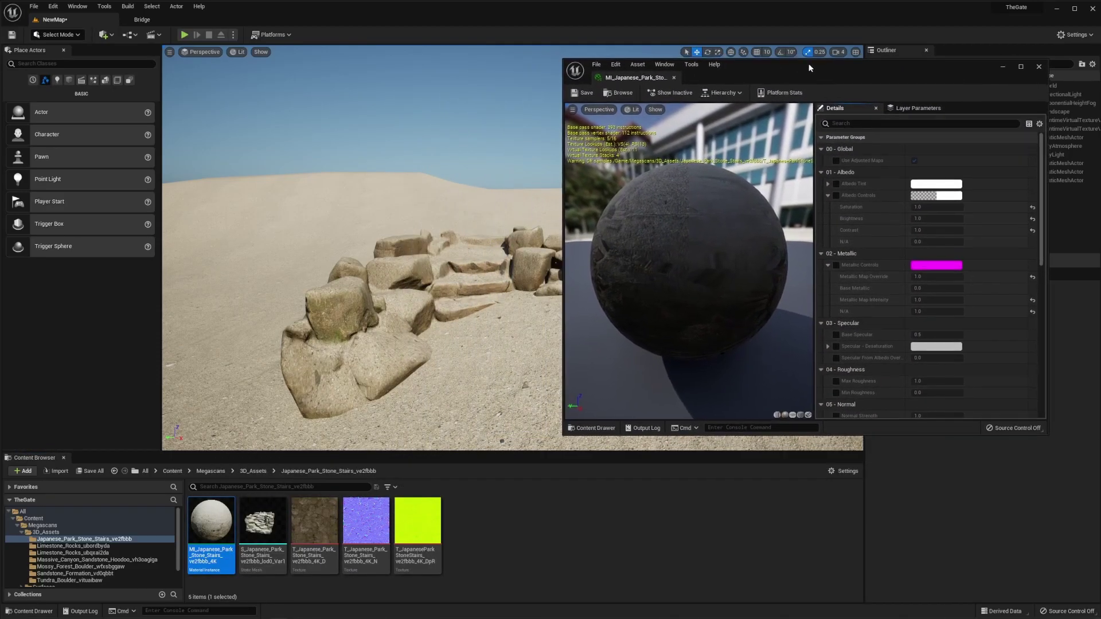
scroll(826, 271, "down", 10)
mouse_move(923, 302)
left_mouse_down()
mouse_move(895, 301)
mouse_move(923, 302)
left_mouse_up()
mouse_move(935, 290)
left_mouse_down()
mouse_move(915, 278)
mouse_move(955, 278)
mouse_move(947, 289)
mouse_move(958, 302)
left_mouse_up()
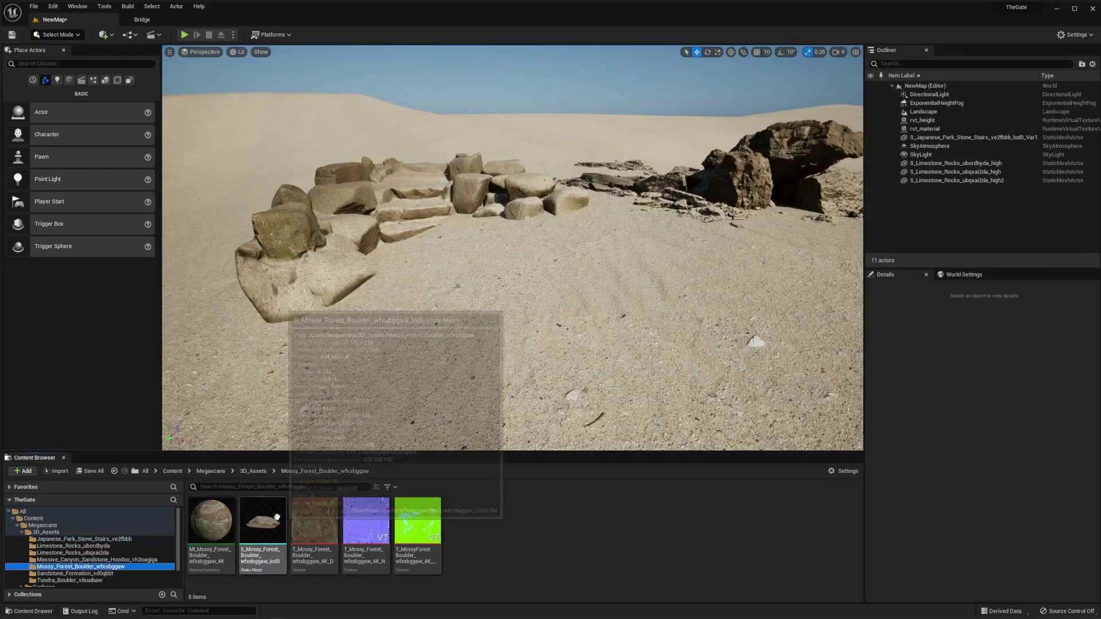
- Place S_Mossy_Forest_Boulder on the sand, rotate it a few degrees and sink it slightly
left_click_drag(263, 521, 589, 274)
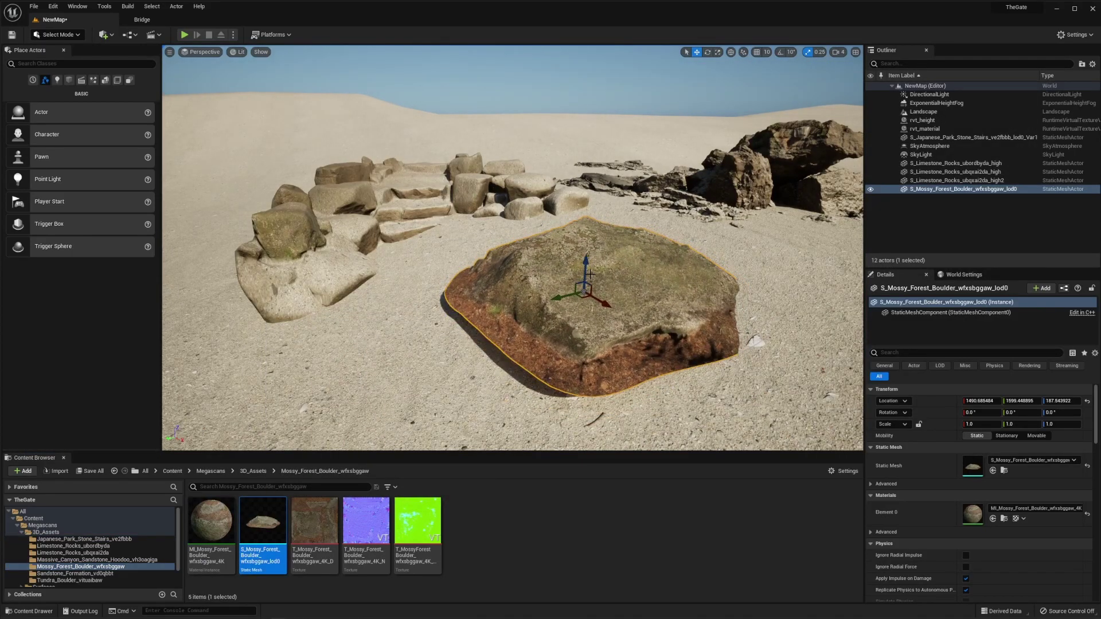
right_click_drag(596, 273, 573, 270)
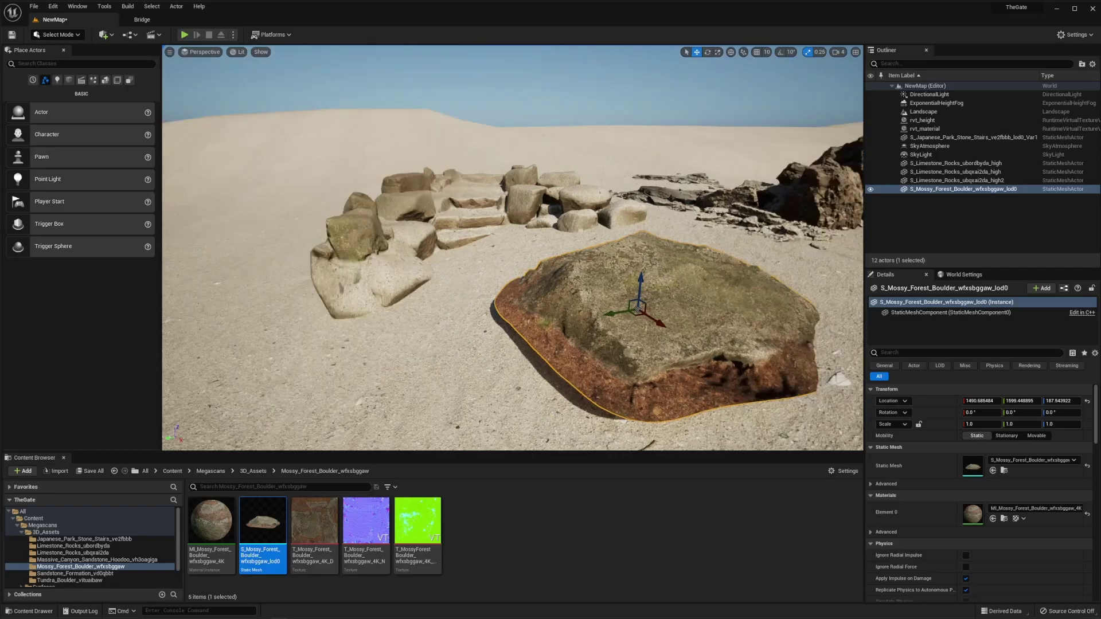
key("e")
left_click_drag(561, 219, 564, 213)
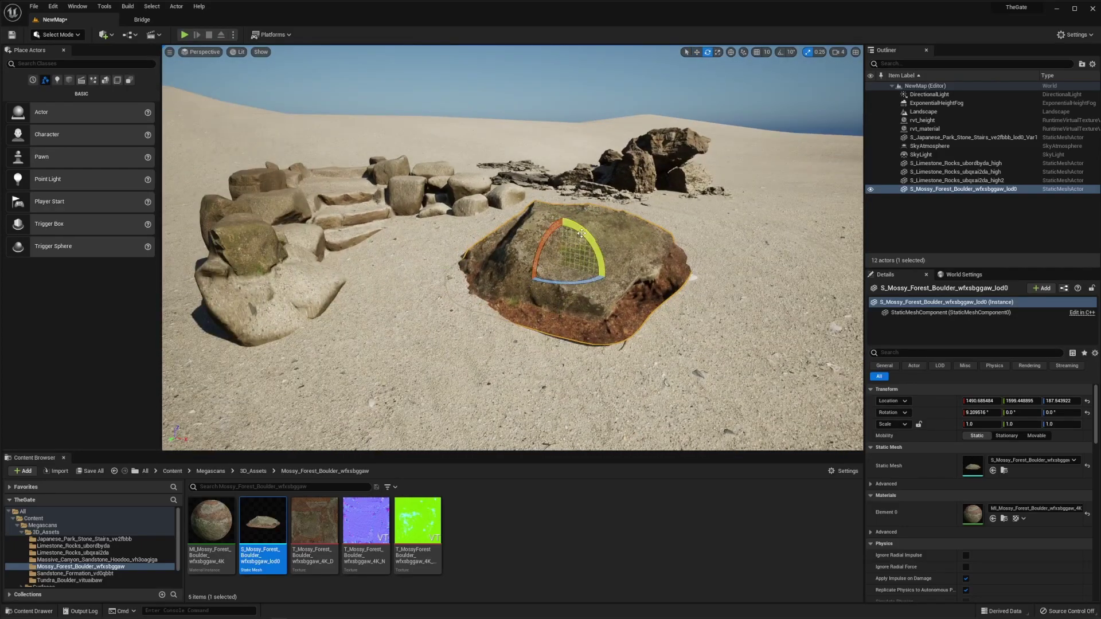
left_click_drag(601, 272, 608, 281)
left_click_drag(564, 242, 563, 249)
right_click_drag(564, 249, 516, 270)
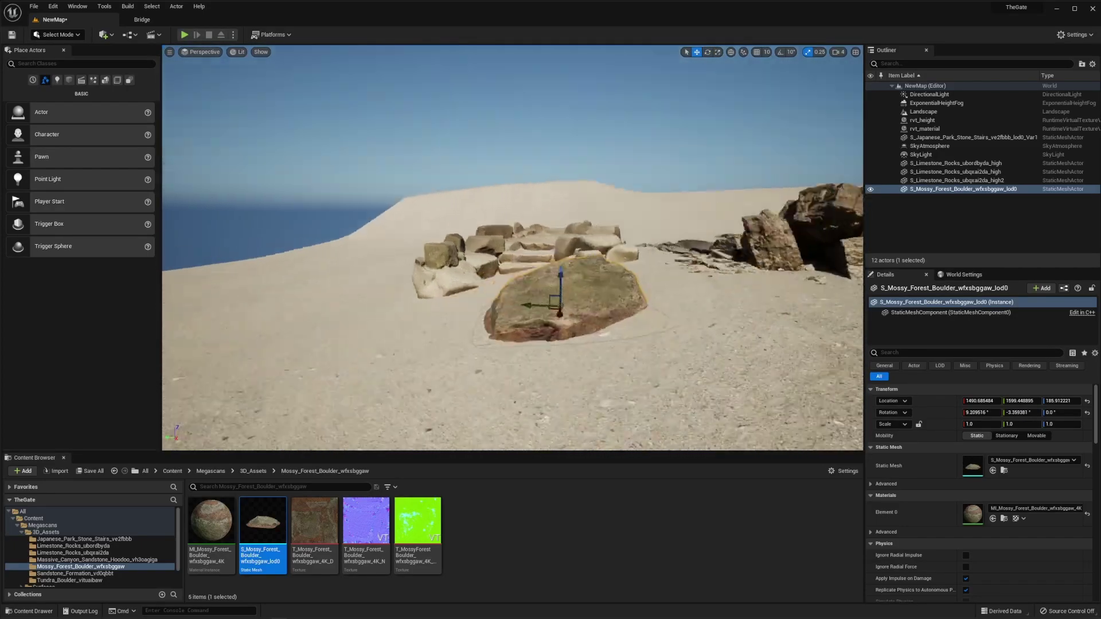
scroll(516, 443, "down", 3)
scroll(78, 553, "down", 2)
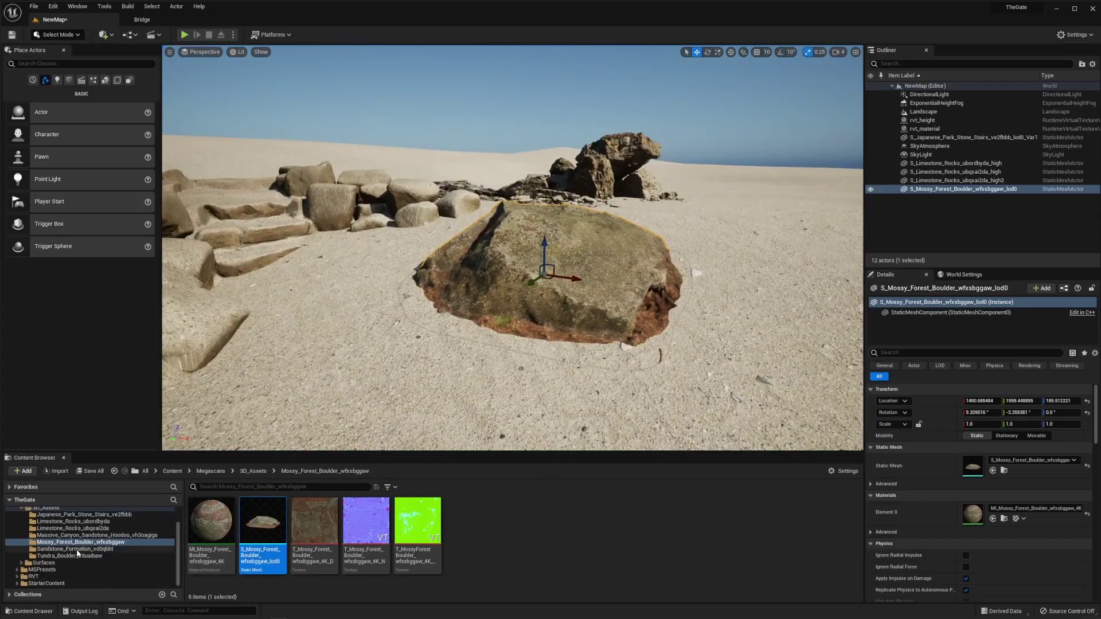
- Open the meshrockmat material from the RVT/M_Asset folder
double_click(33, 577)
left_click(44, 583)
double_click(211, 521)
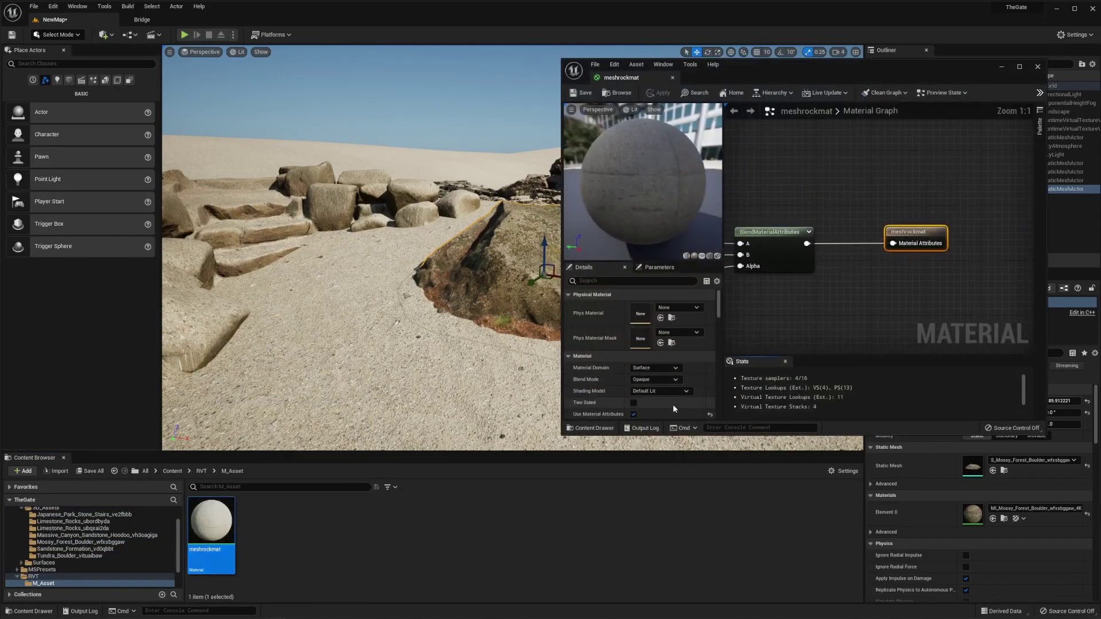
scroll(941, 264, "down", 5)
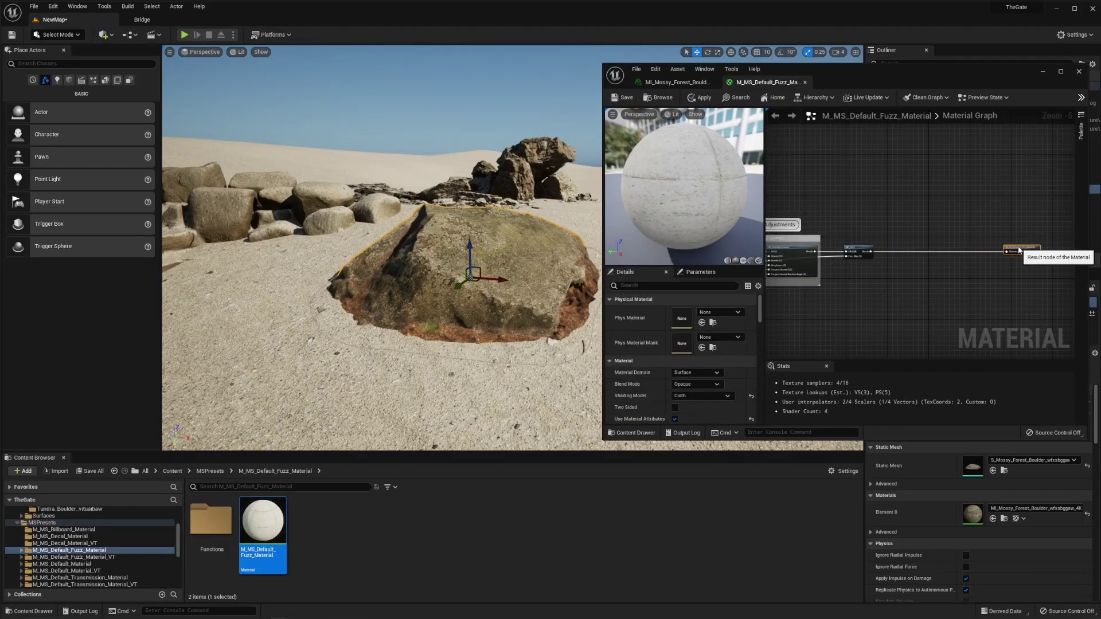
scroll(1019, 250, "down", 2)
- Add the Blends landscape nodes to M_MS_Default_Fuzz_Material, connect them to the output, and save
left_click(857, 131)
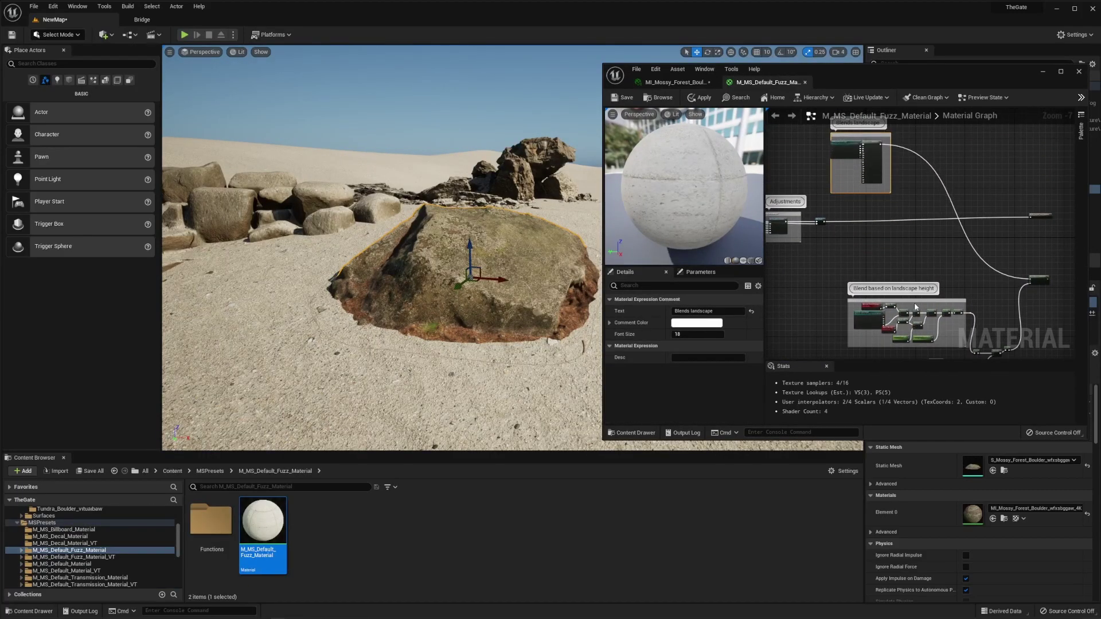
mouse_move(916, 307)
left_mouse_down()
mouse_move(838, 220)
mouse_move(822, 243)
left_mouse_up()
scroll(839, 220, "up", 5)
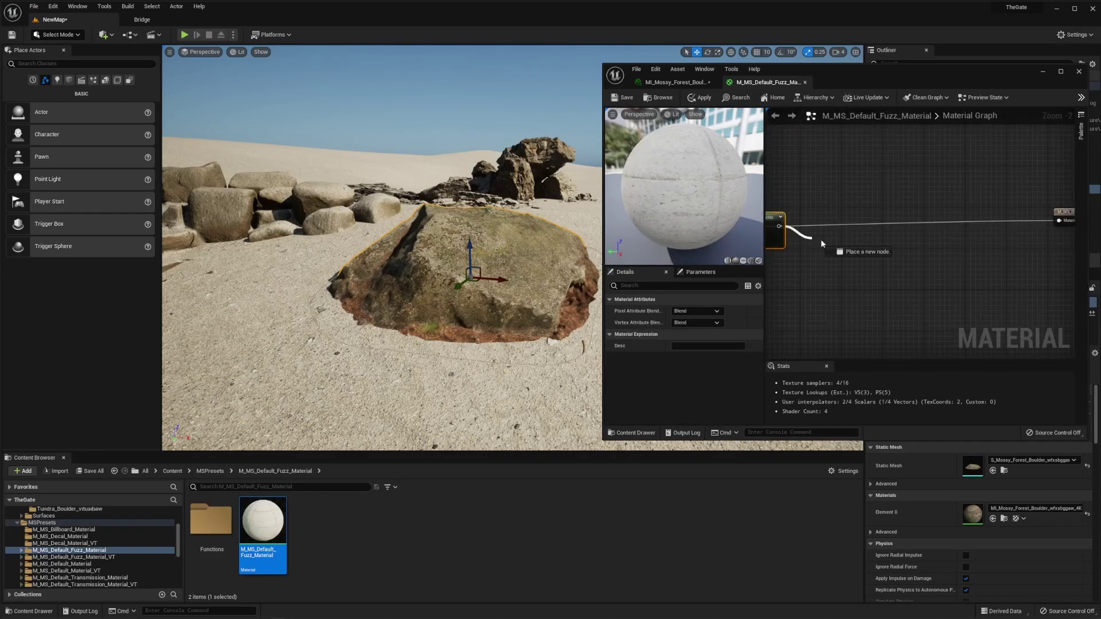
scroll(970, 242, "down", 5)
left_click(625, 99)
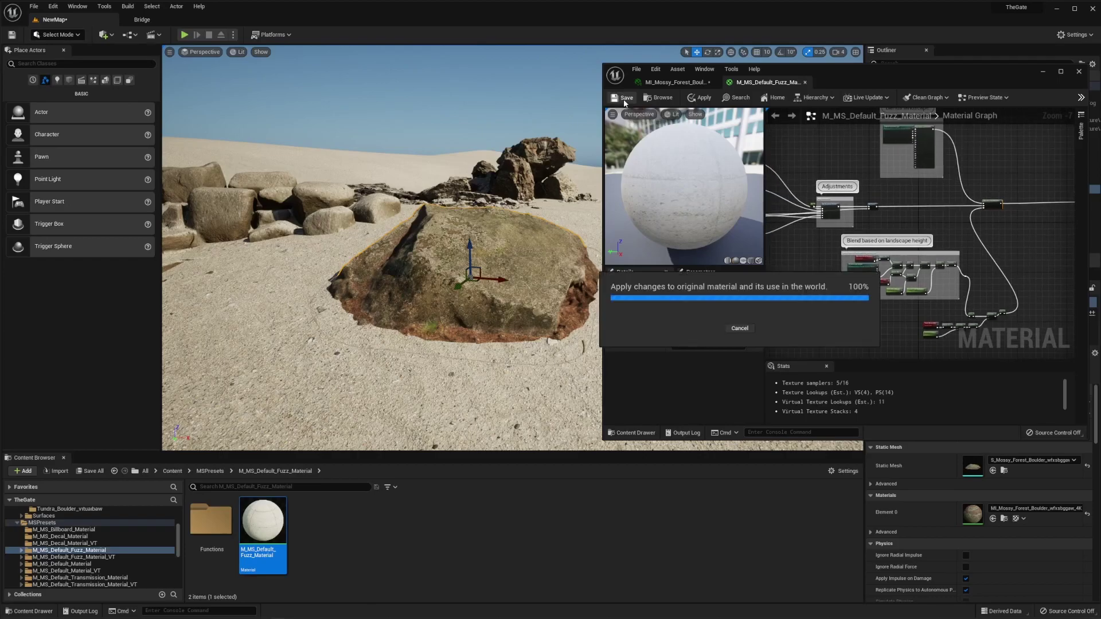
right_click_drag(342, 284, 494, 323)
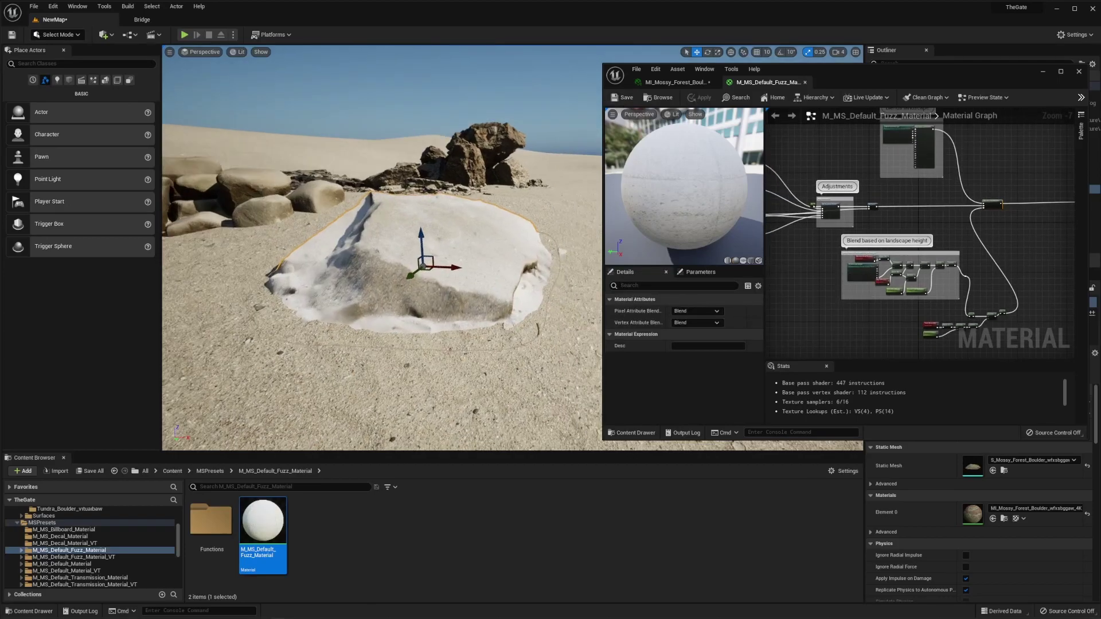
left_click(676, 84)
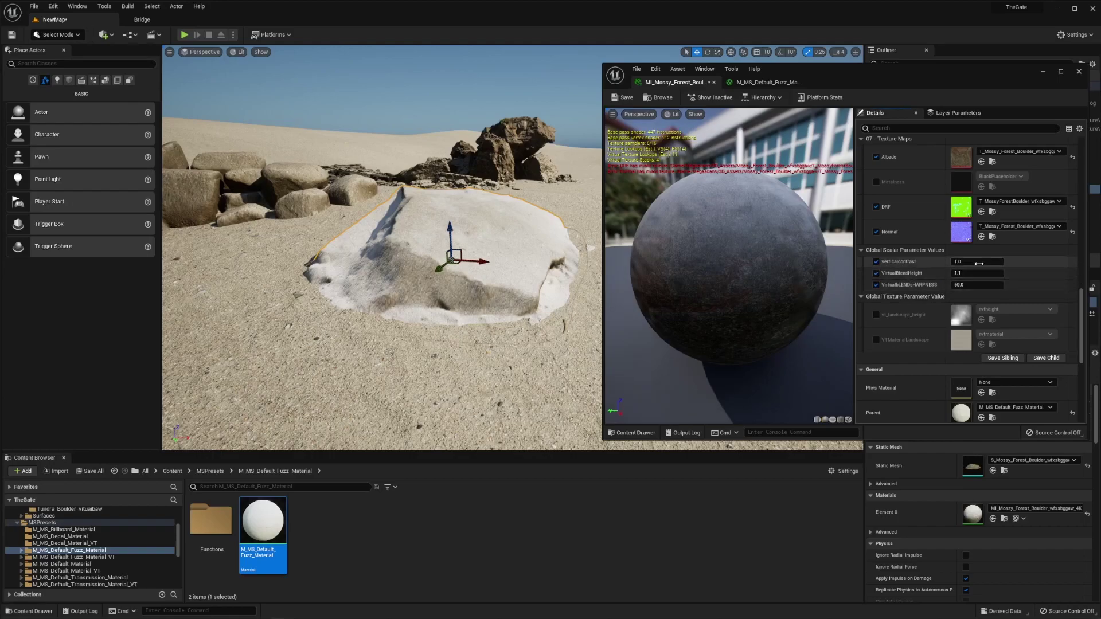
- Set MI_Mossy_Forest_Boulder's verticalcontrast to 0.608 and VirtualBlendHeight to 1.041
mouse_move(979, 264)
left_mouse_down()
mouse_move(963, 263)
mouse_move(972, 286)
mouse_move(993, 274)
left_mouse_up()
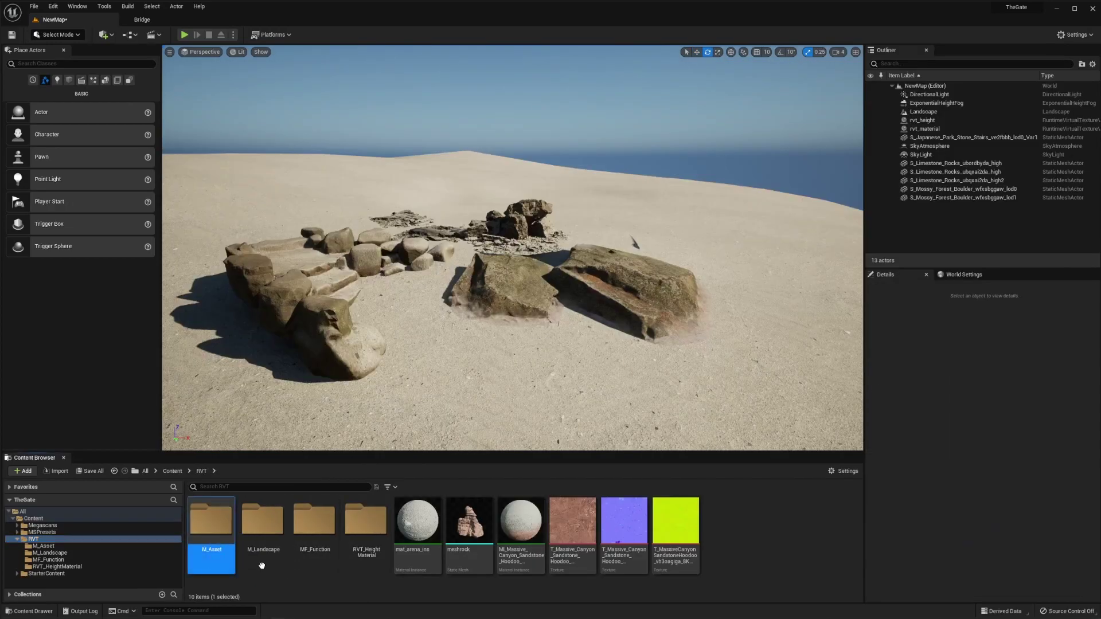
- Select the RVT_Height Material folder and rvt_material volume, then search Place Actors for 'runtime'
key("Right")
key("Right")
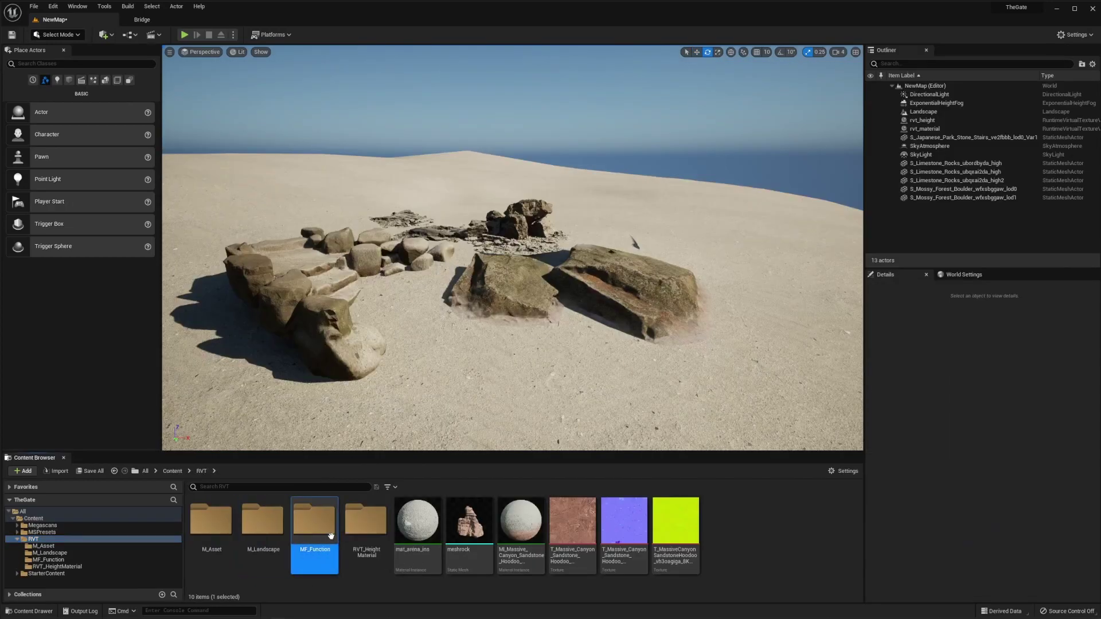
key("Right")
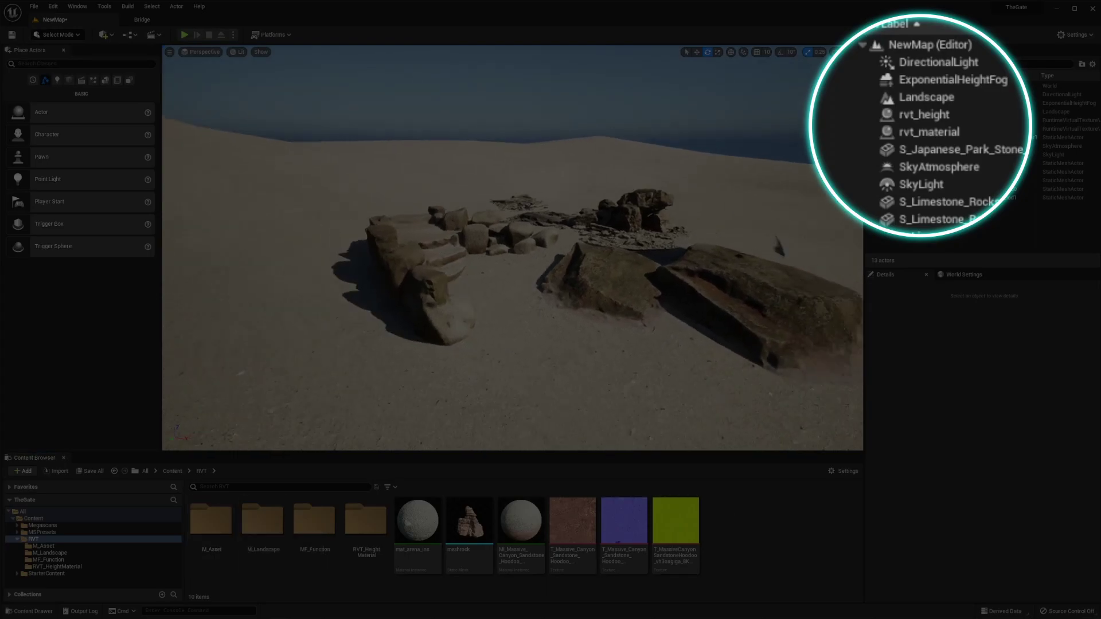
left_click(366, 521)
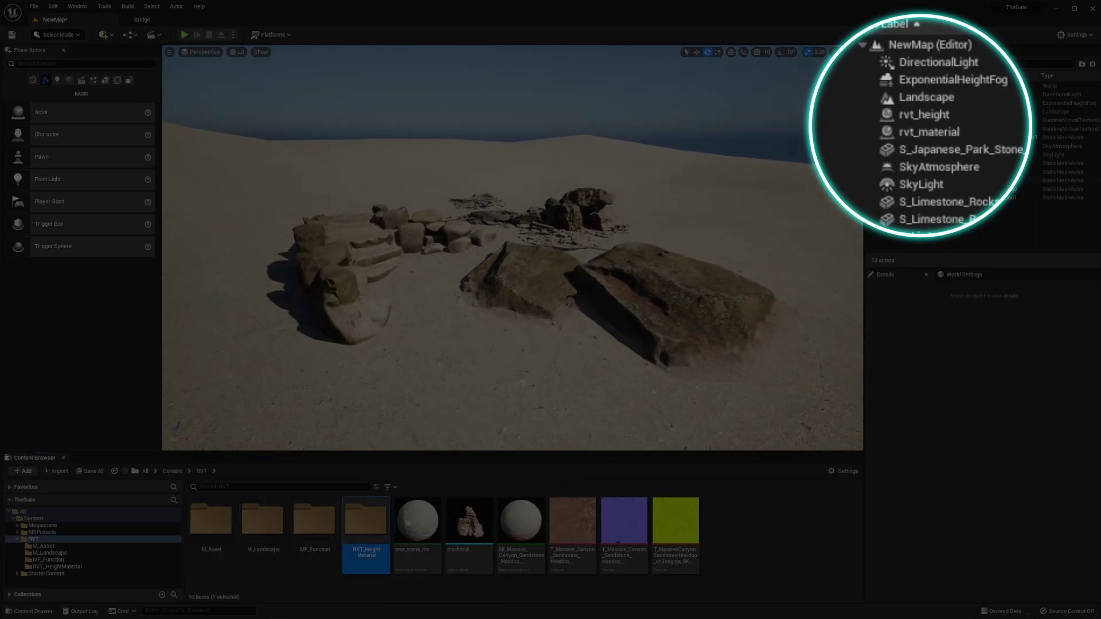
left_click(933, 121)
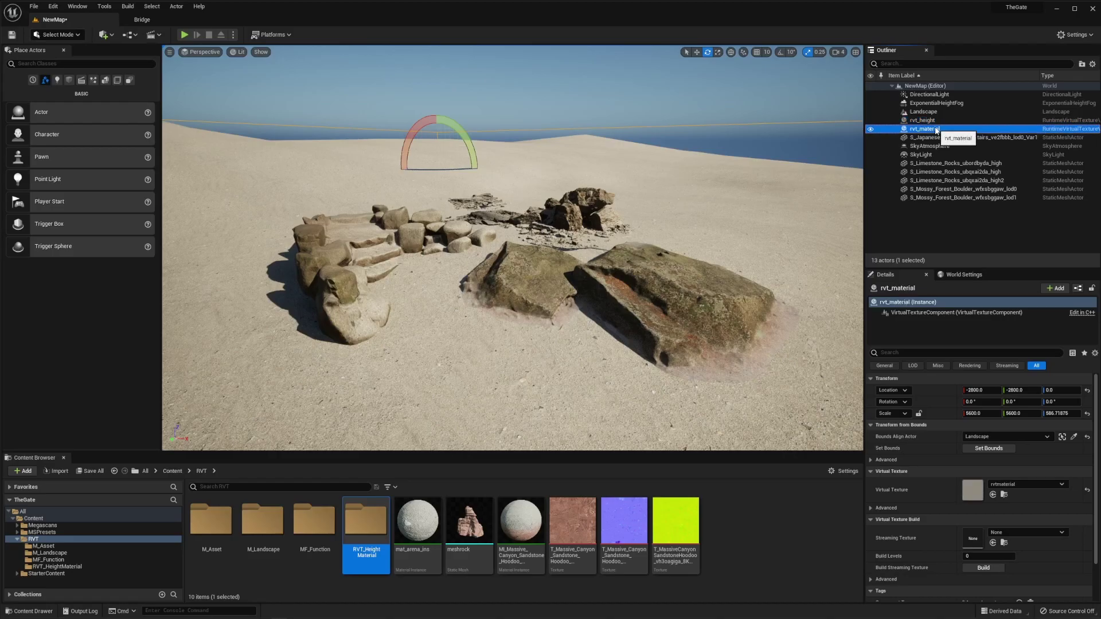
left_click(210, 106)
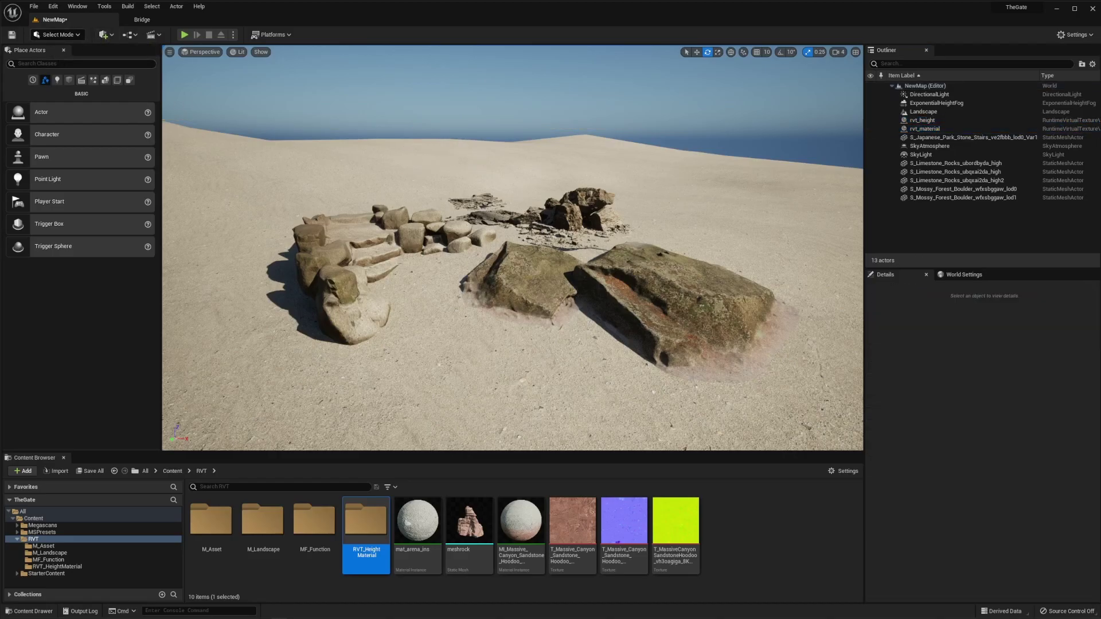
type("runtime")
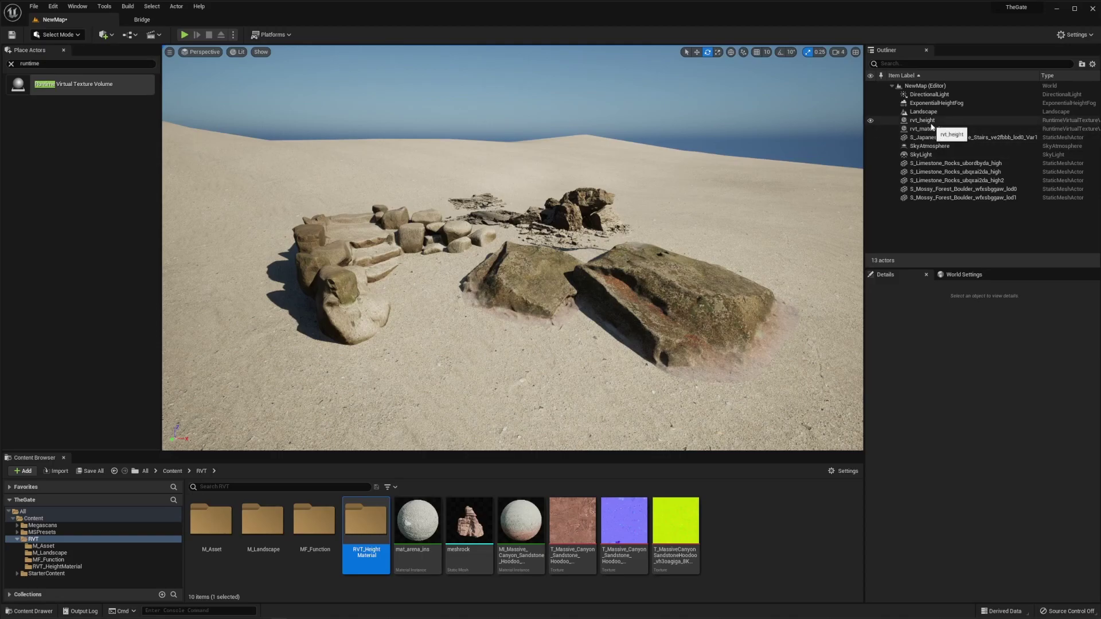
left_click(11, 63)
left_click(52, 7)
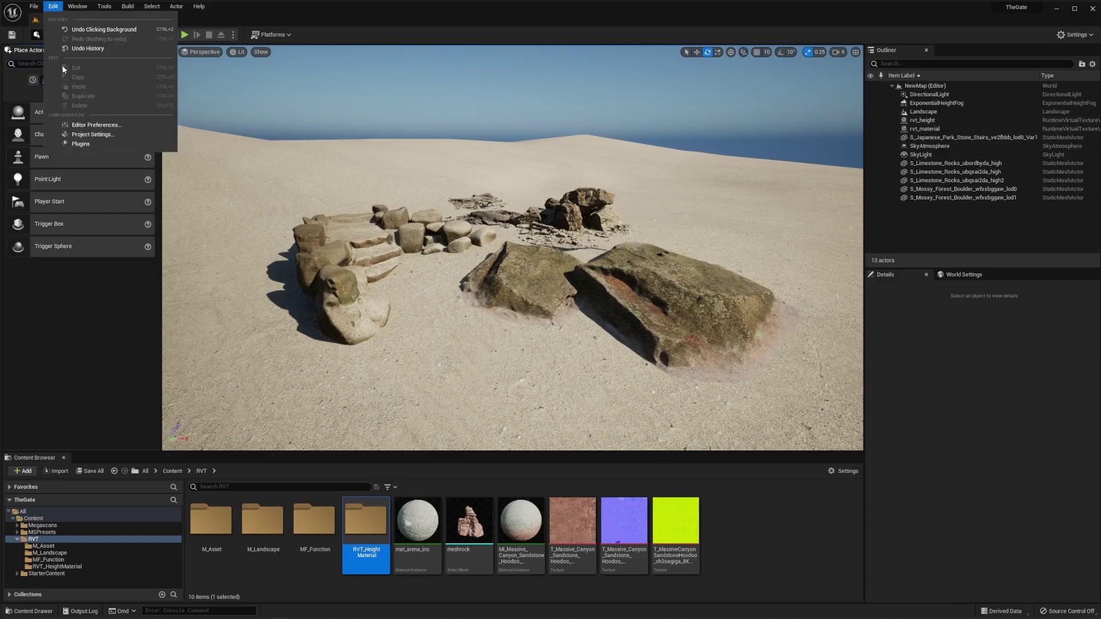
left_click(95, 143)
type("runtime")
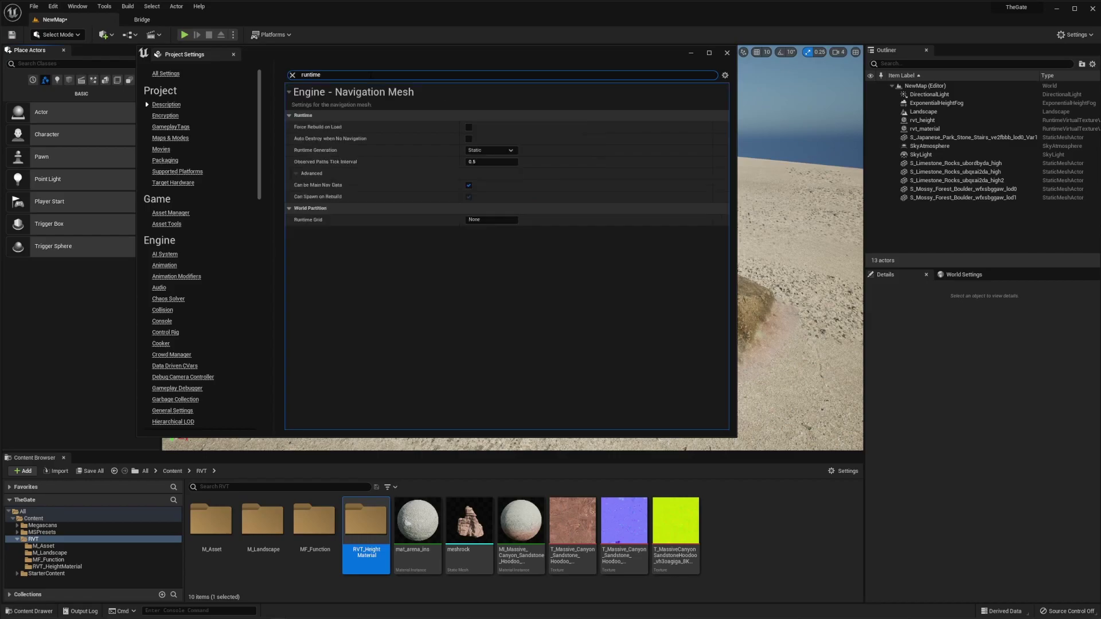
type("virtu")
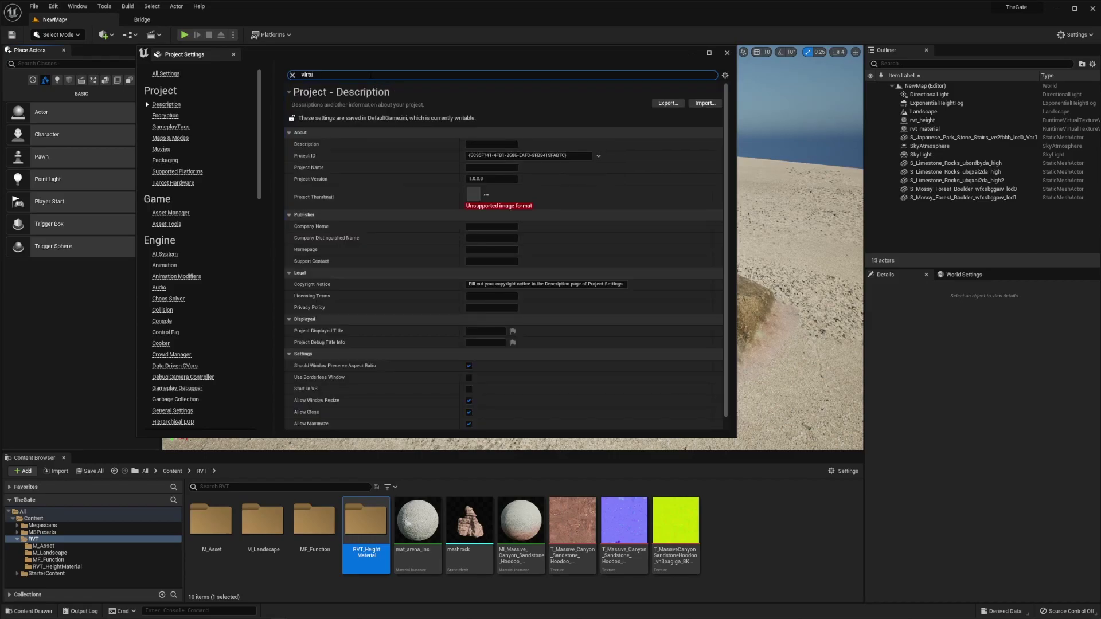
type("al te")
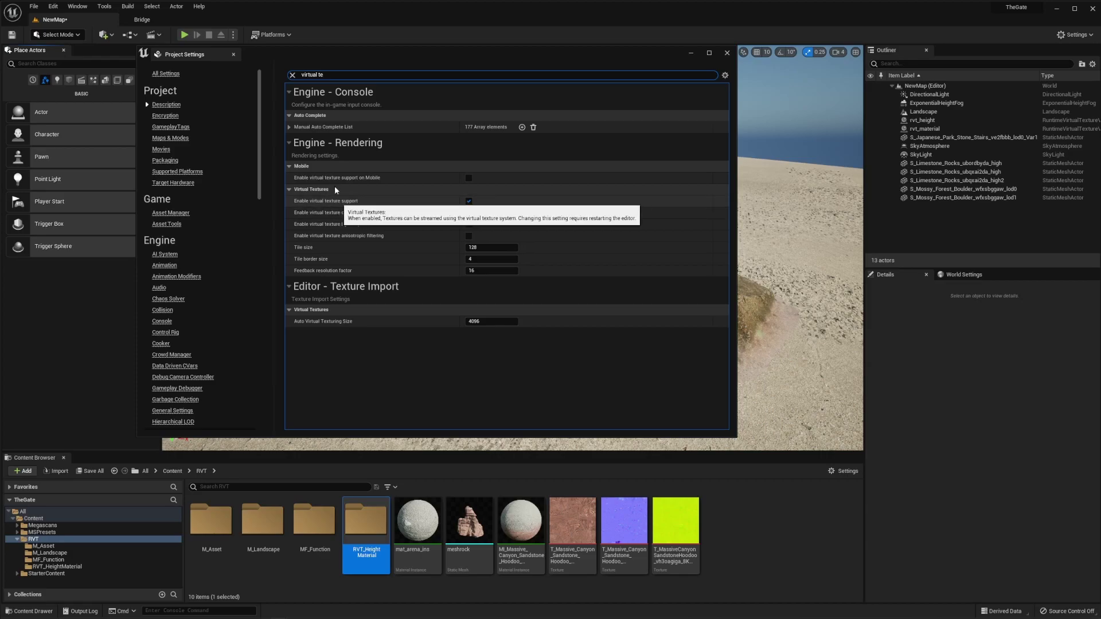
left_click(728, 53)
right_click_drag(525, 332, 525, 309)
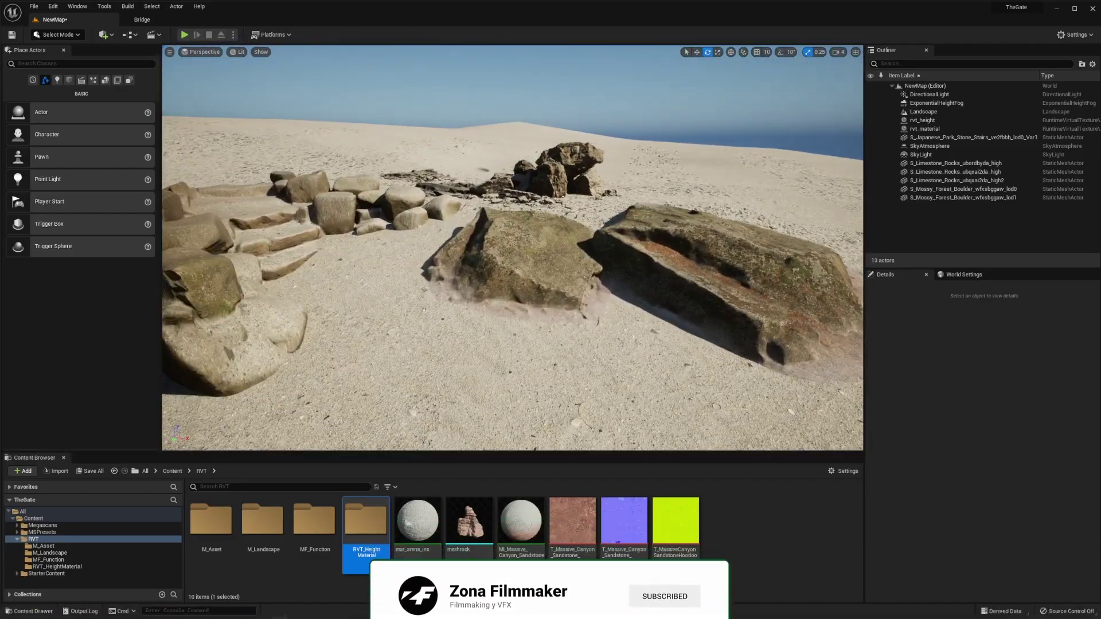
right_click_drag(525, 309, 525, 309)
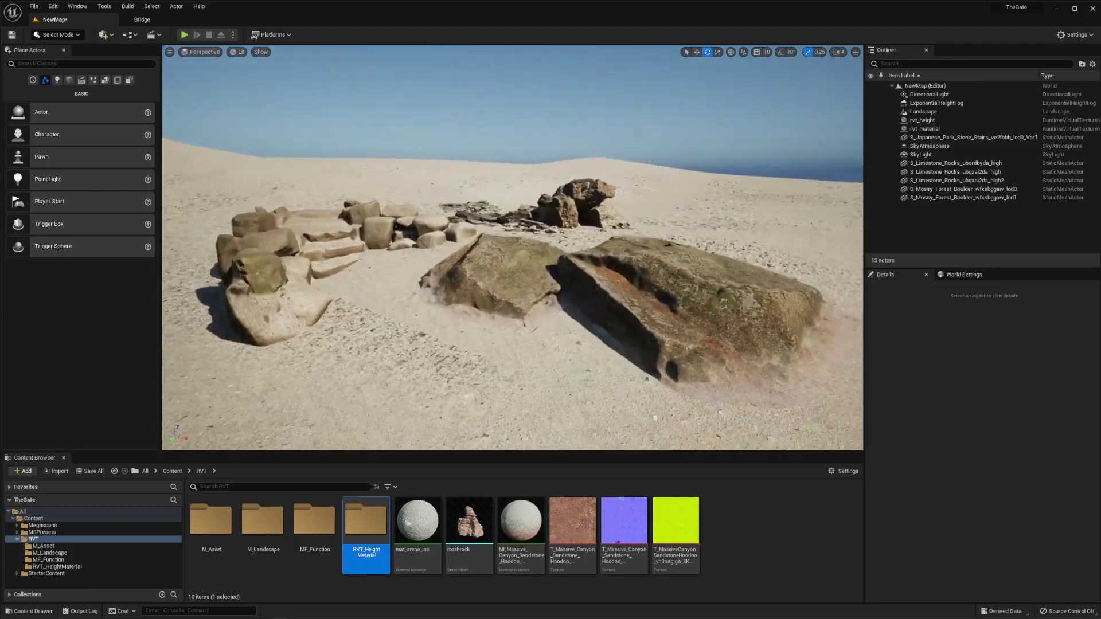
right_click_drag(524, 310, 525, 310)
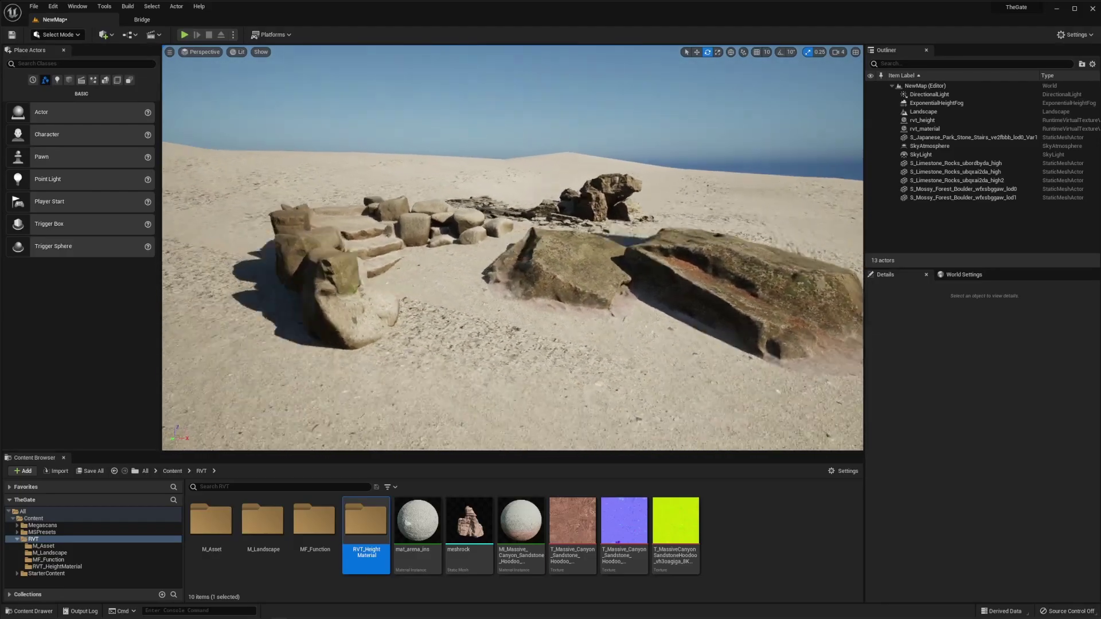